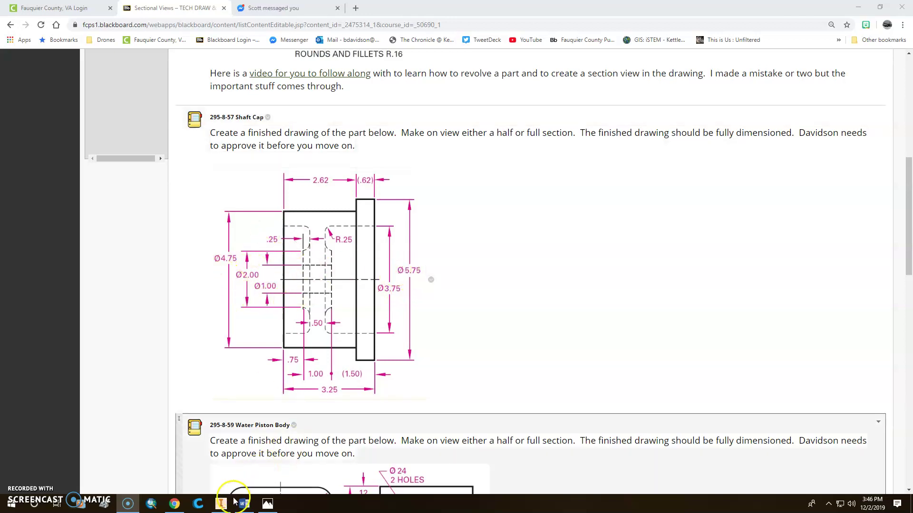
# Step: Switch to Autodesk Inventor and create a new part from the English Standard (in).ipt template, accepting the style conflict notice
pyautogui.click(220, 503)
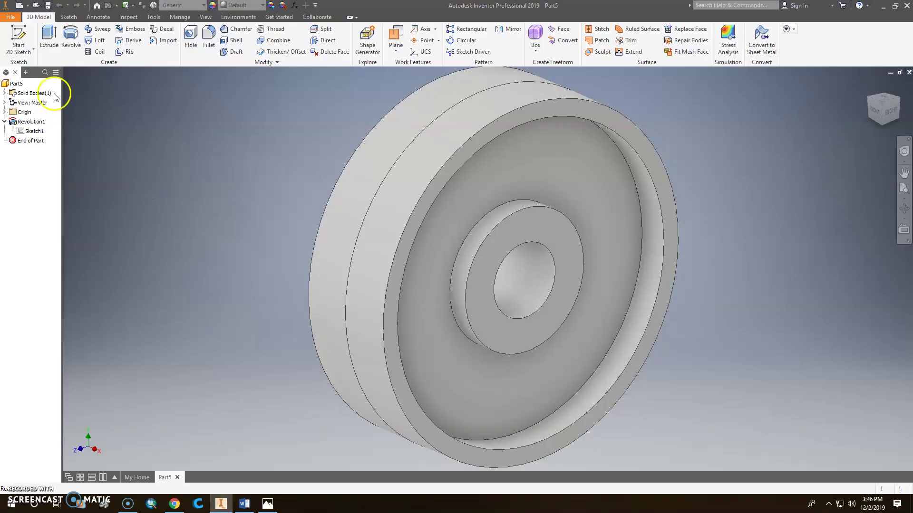
pyautogui.click(10, 19)
pyautogui.click(17, 51)
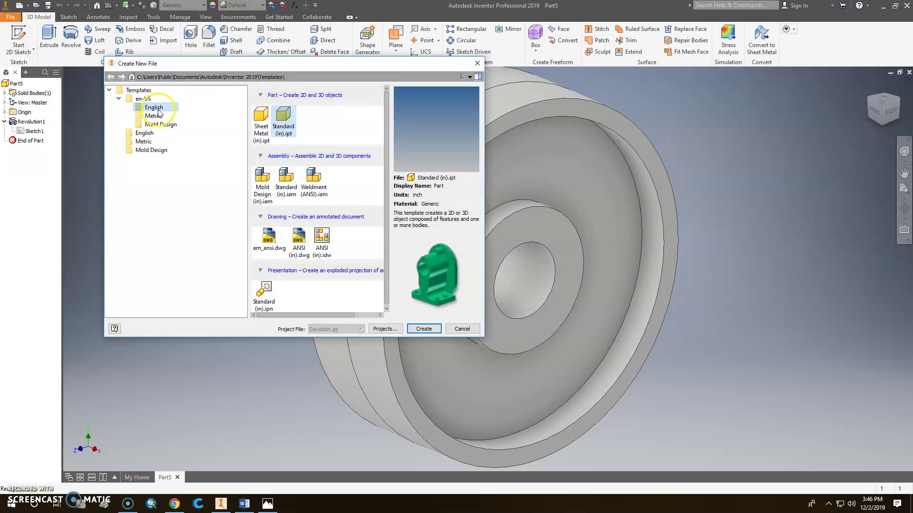
pyautogui.click(424, 332)
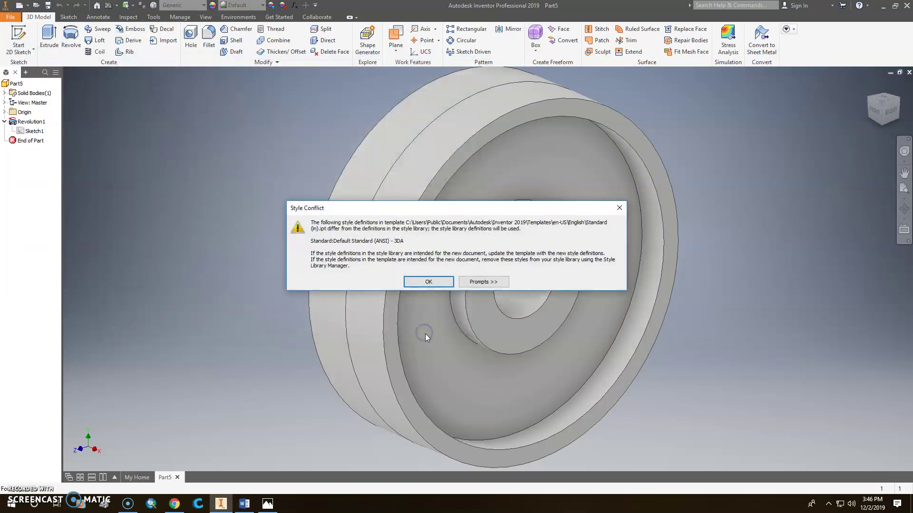
pyautogui.click(430, 283)
# Step: Start a 2D sketch on the front XY plane and review the dimensions in the Shaft Cap reference image
pyautogui.click(18, 40)
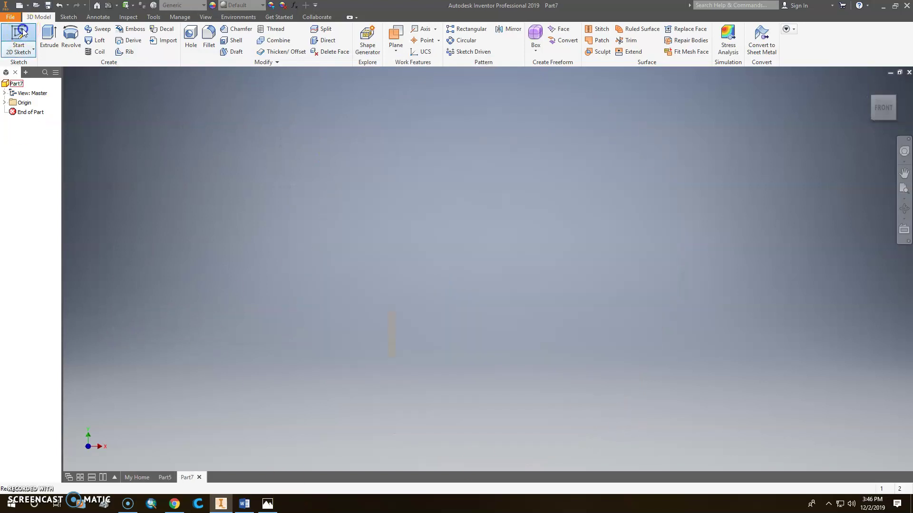
pyautogui.click(430, 178)
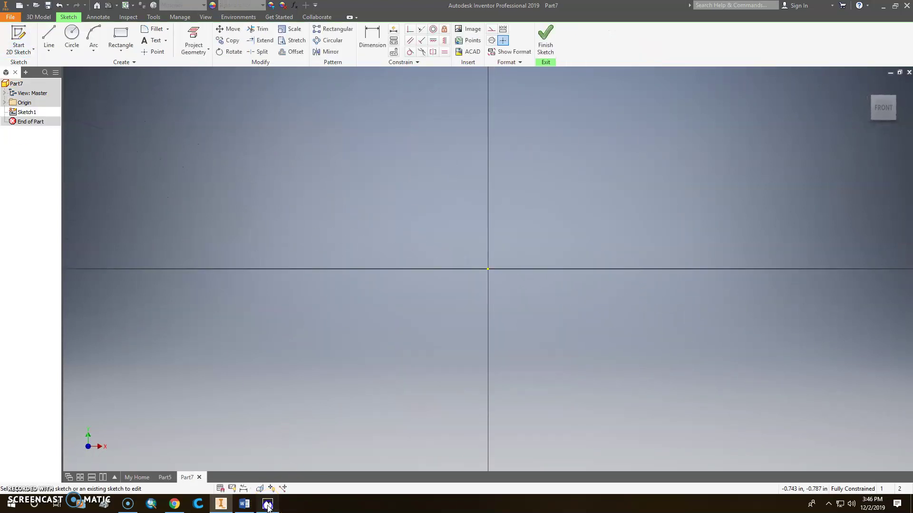
pyautogui.click(267, 504)
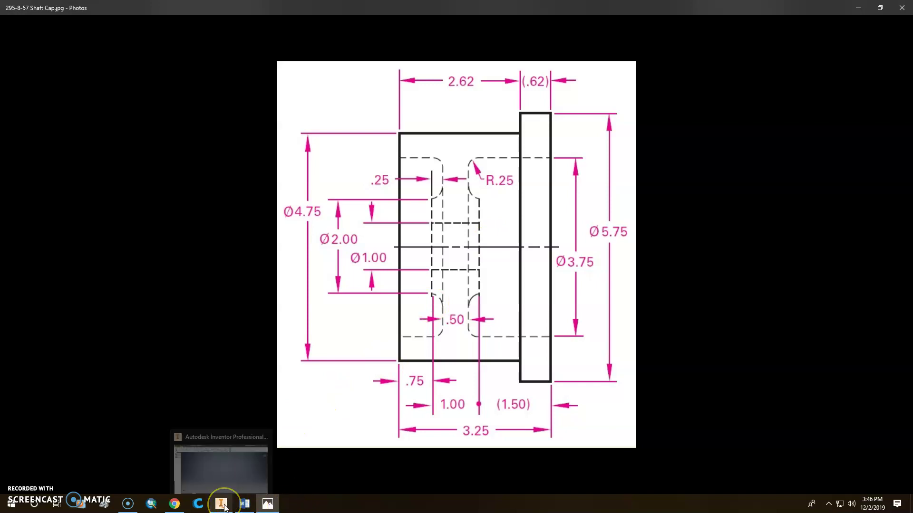
pyautogui.click(221, 454)
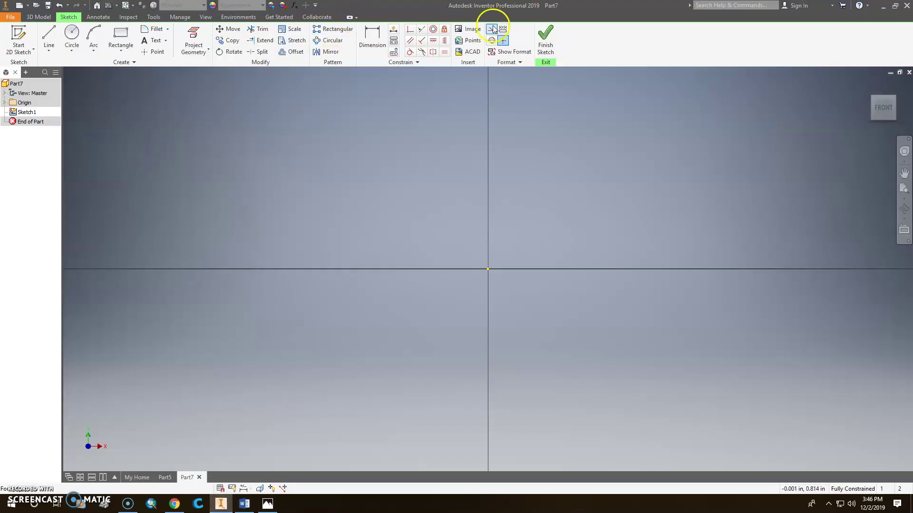
# Step: Draw a horizontal centerline about 1.07 in long above the origin and make its midpoint coincident with the origin
pyautogui.click(492, 40)
pyautogui.click(52, 43)
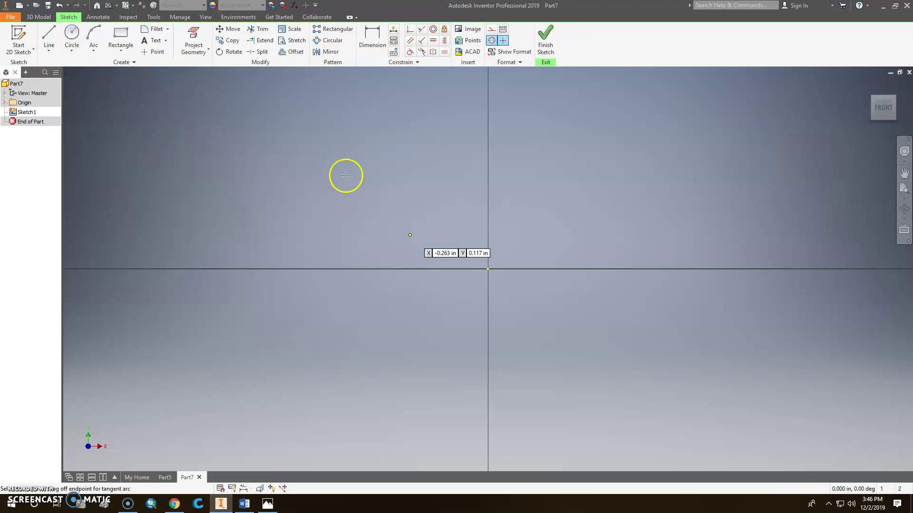
pyautogui.click(323, 223)
pyautogui.click(641, 222)
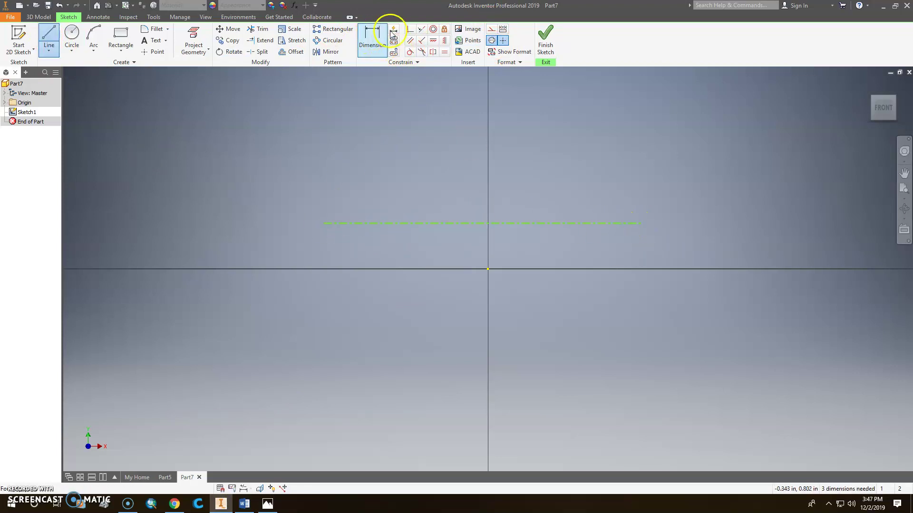
pyautogui.click(412, 30)
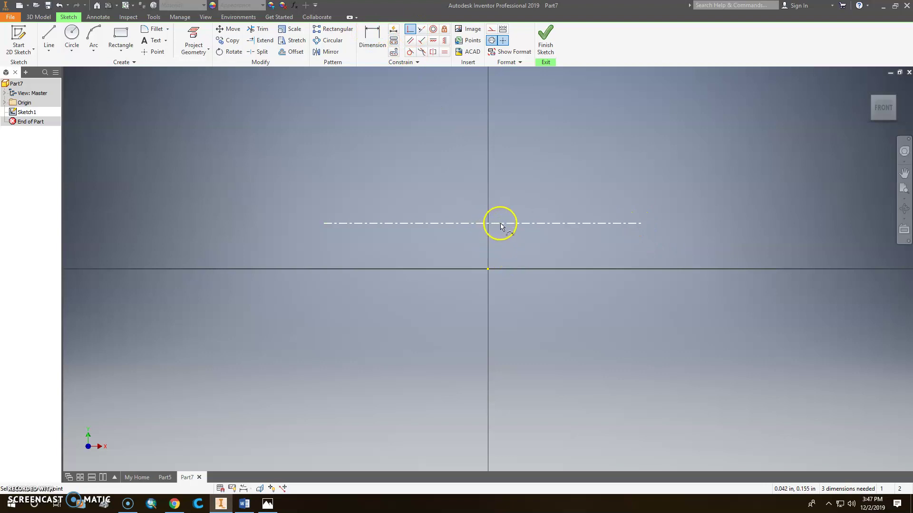
pyautogui.click(481, 223)
pyautogui.click(489, 269)
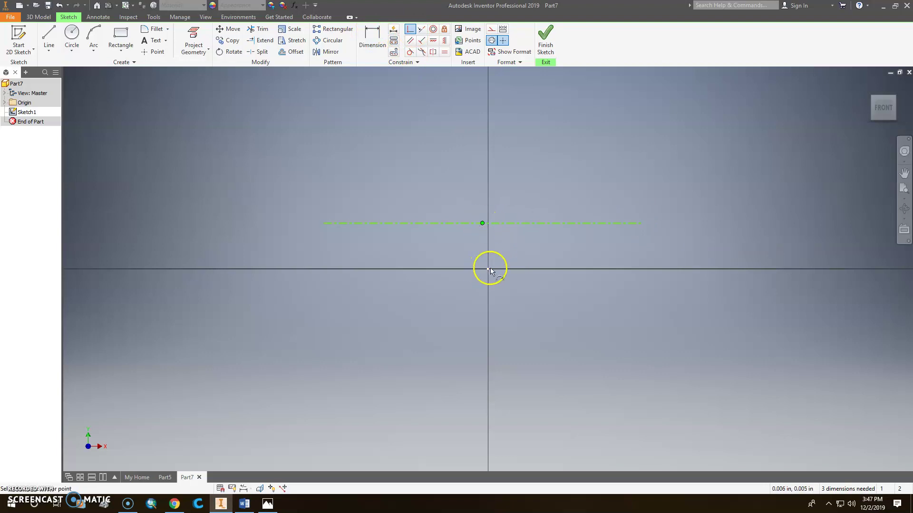
# Step: Dimension the centerline's length and set it to 2 in
pyautogui.click(372, 38)
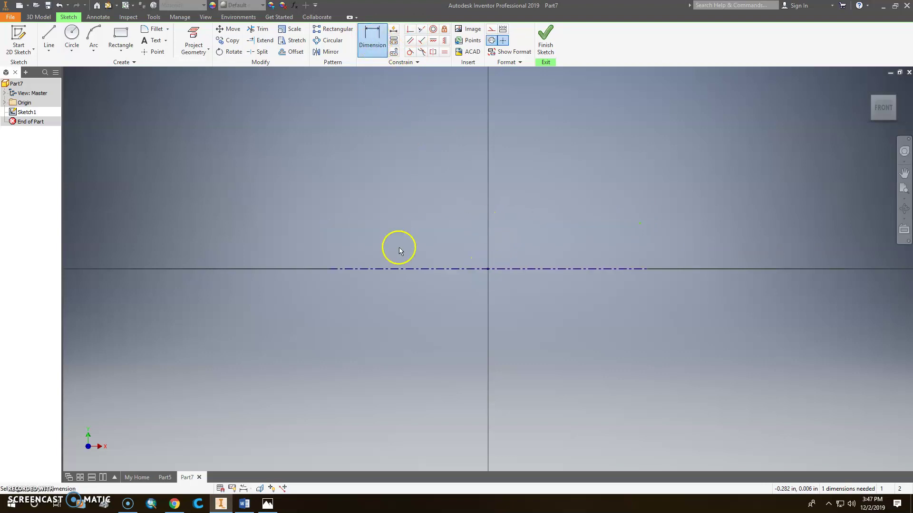
pyautogui.click(417, 270)
pyautogui.click(426, 325)
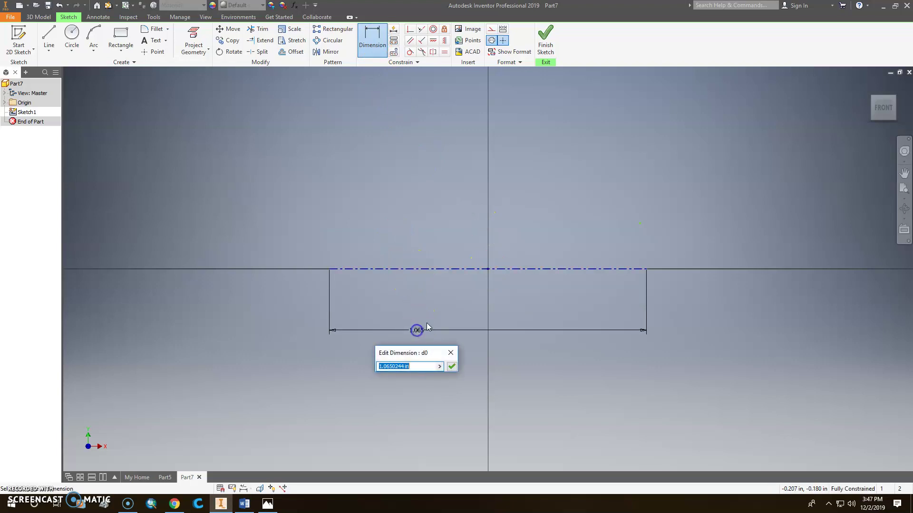
pyautogui.write('2')
pyautogui.press('Return')
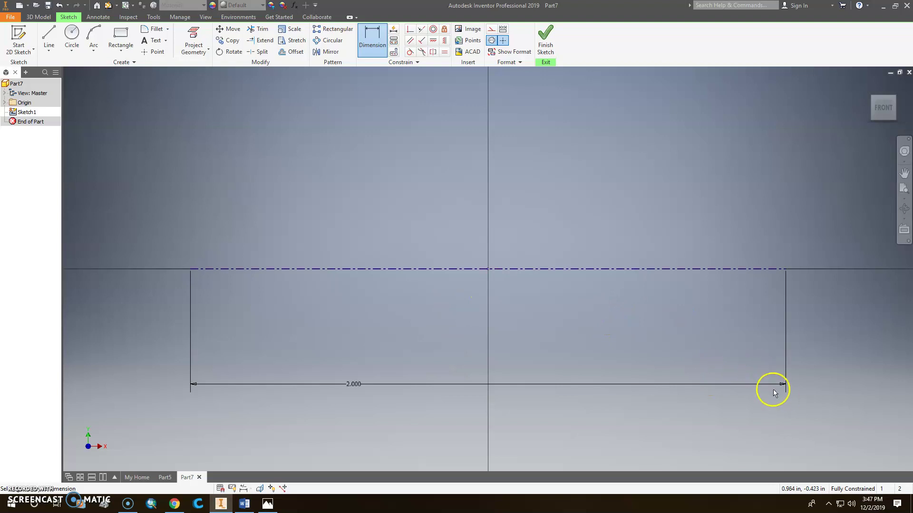
# Step: Draw a shorter horizontal line above the centerline and convert it from centerline format to a normal solid line
pyautogui.scroll(-4, 552, 285)
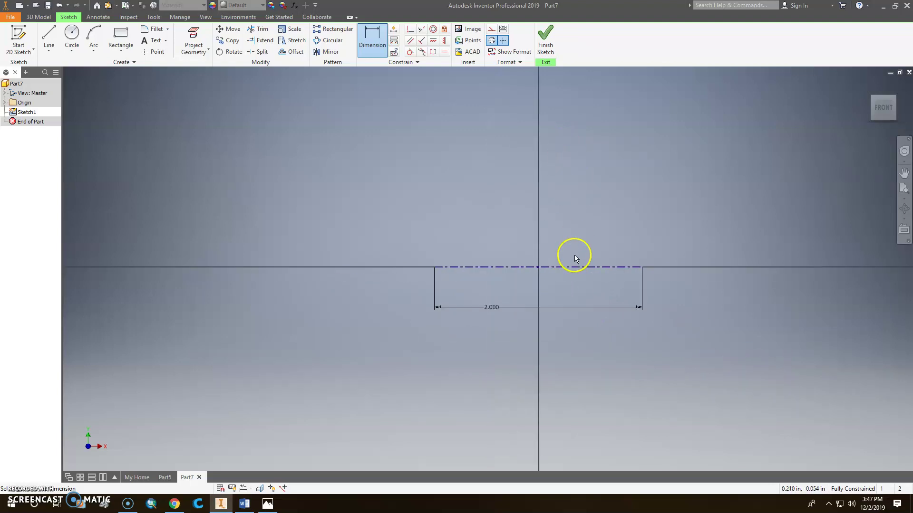
pyautogui.click(52, 37)
pyautogui.click(441, 206)
pyautogui.click(557, 206)
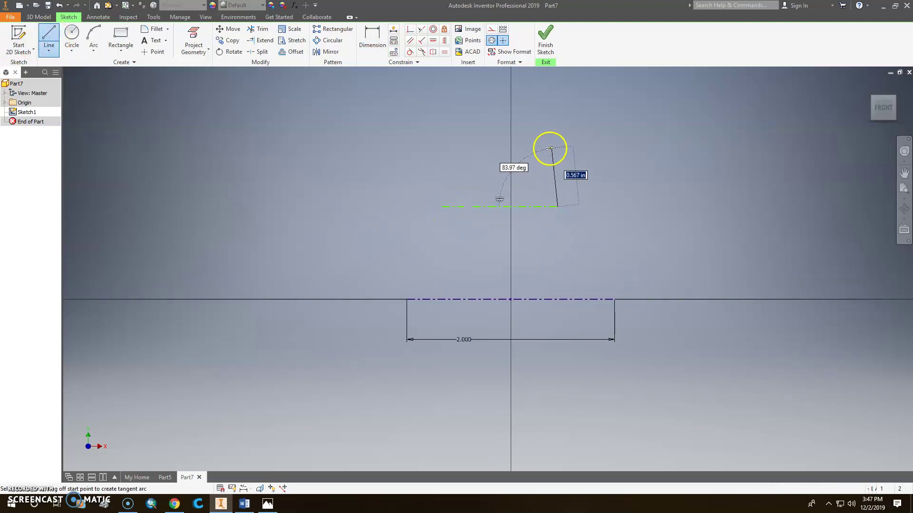
pyautogui.press('Escape')
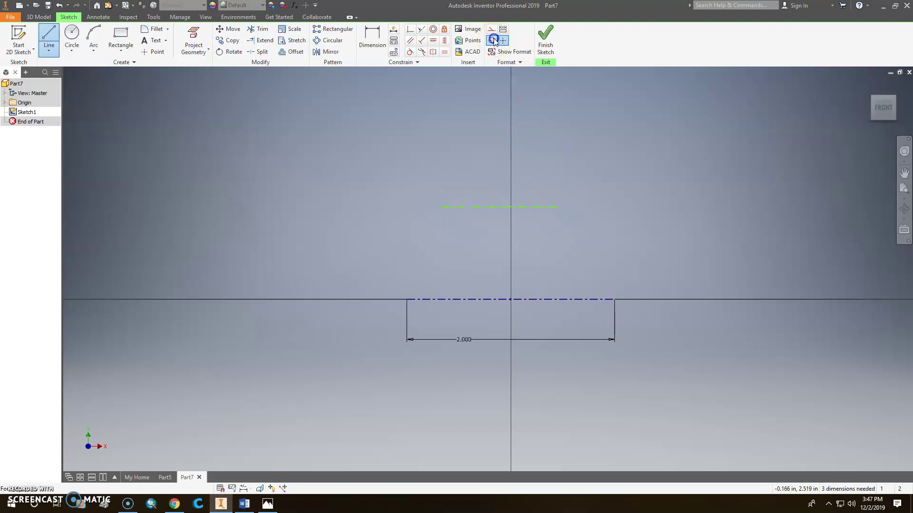
pyautogui.press('r')
pyautogui.press('Escape')
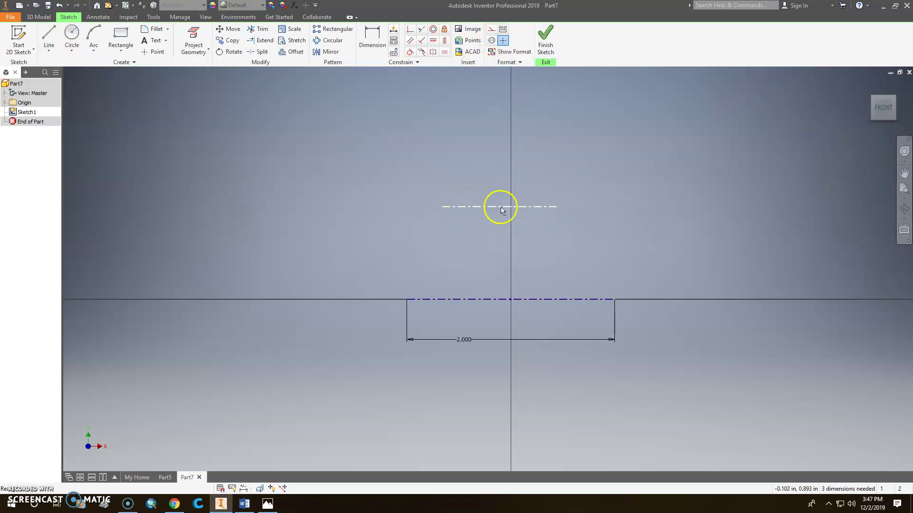
pyautogui.click(492, 41)
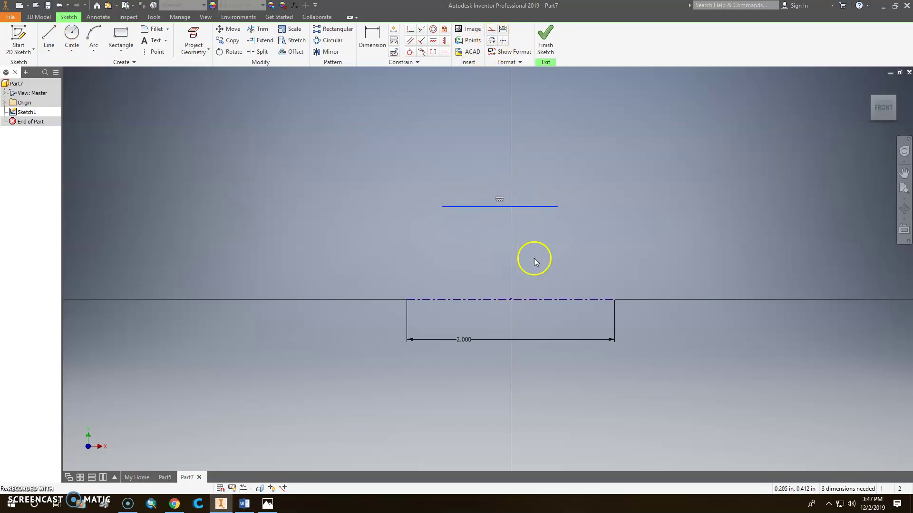
pyautogui.hotkey('ctrl', 'z')
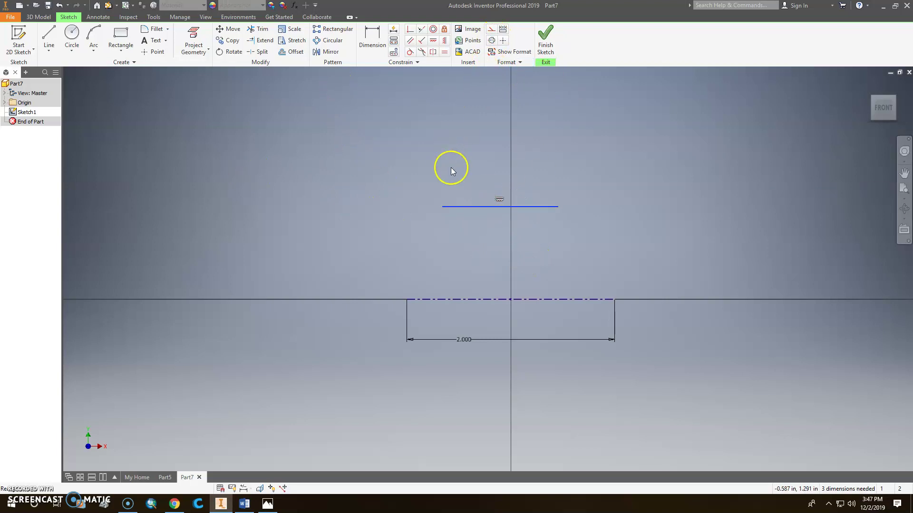
# Step: Draw the stepped profile from the solid line's right end: up, a short step left, up along the web, and right about 0.98 in
pyautogui.moveTo(455, 170); pyautogui.dragTo(413, 224, button='middle')
pyautogui.click(49, 38)
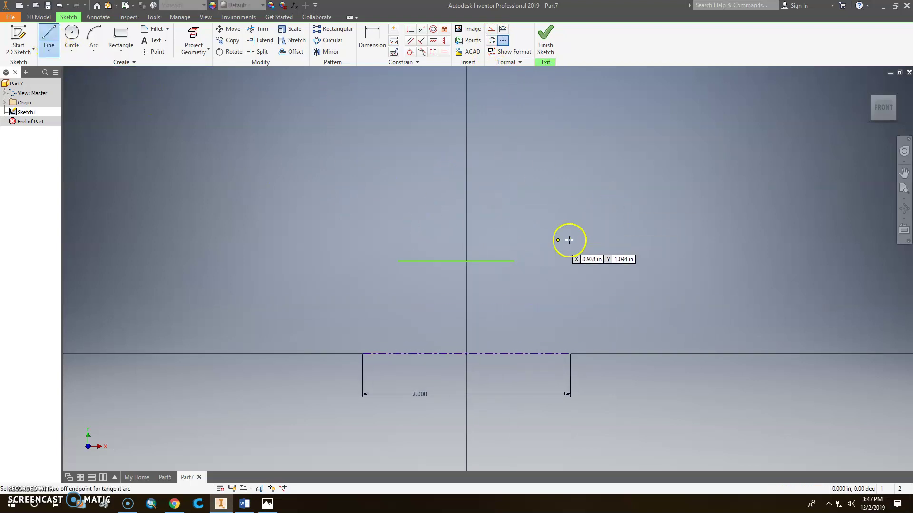
pyautogui.click(515, 264)
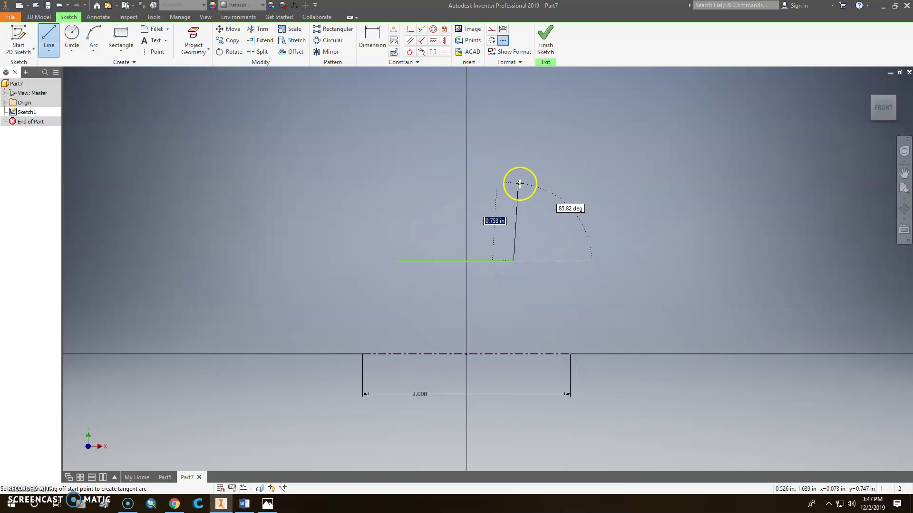
pyautogui.click(513, 186)
pyautogui.click(489, 187)
pyautogui.moveTo(499, 92); pyautogui.dragTo(477, 200, button='middle')
pyautogui.click(470, 152)
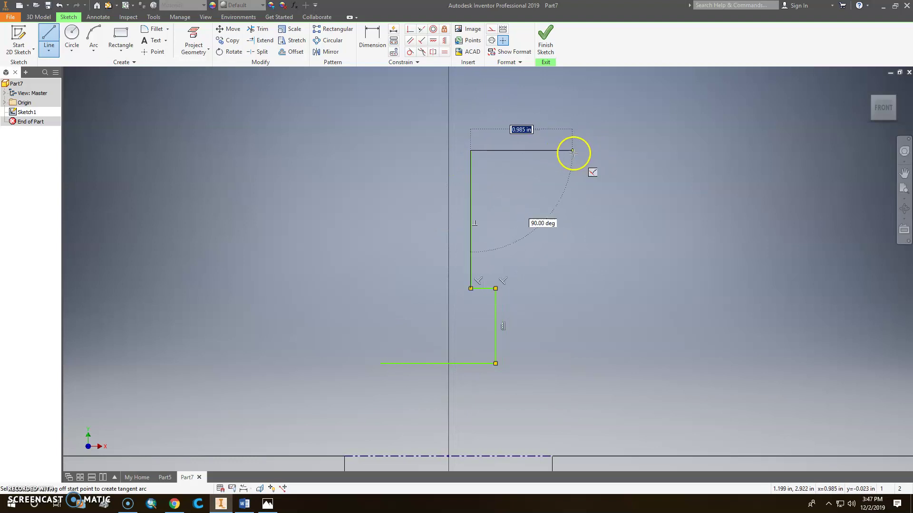
pyautogui.click(571, 151)
# Step: Continue the profile around the raised right flange, along the long outer edge to the left, and down about 0.51 in
pyautogui.moveTo(570, 83); pyautogui.dragTo(572, 160, button='middle')
pyautogui.click(573, 136)
pyautogui.click(535, 136)
pyautogui.click(535, 172)
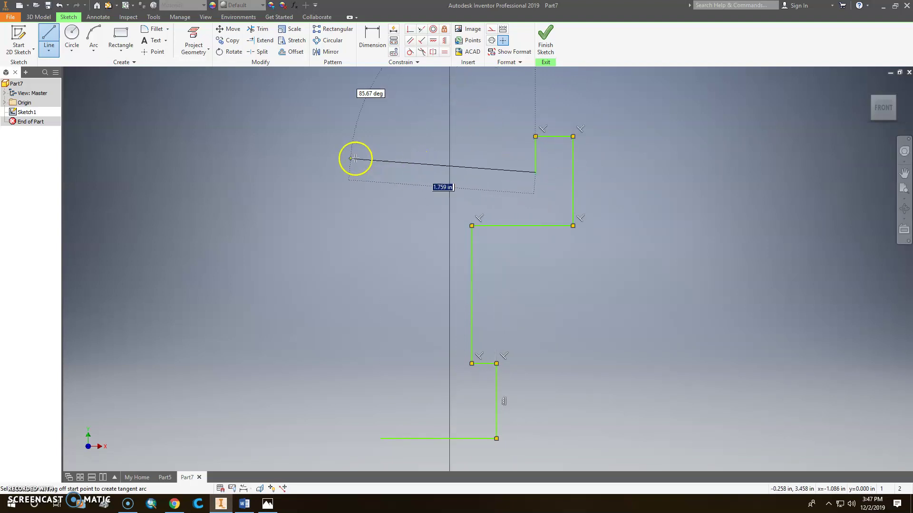
pyautogui.click(313, 172)
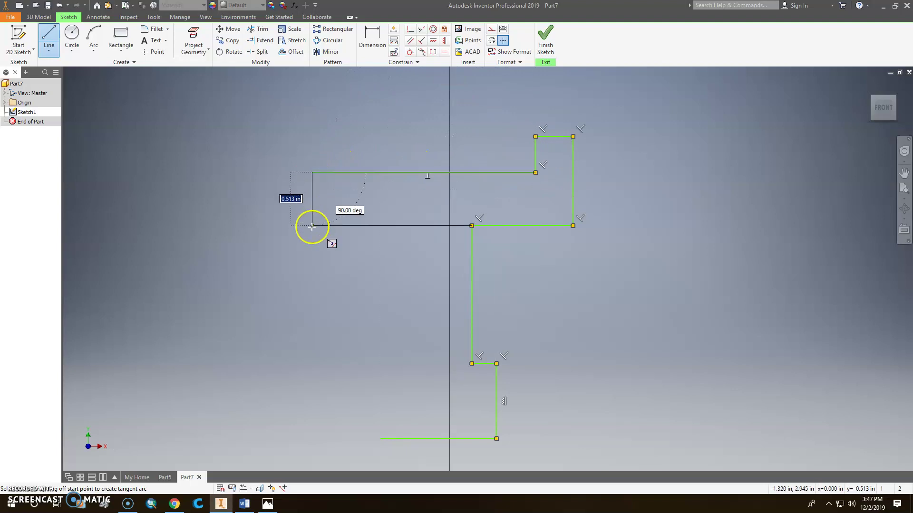
pyautogui.click(312, 226)
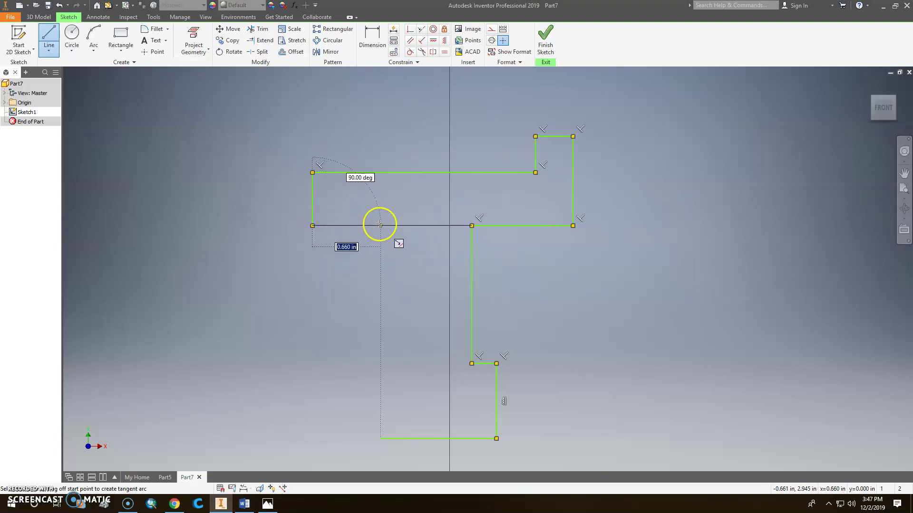
# Step: Close the profile with the inner left edge, a web side about 1.33 in long, and the hub step down to the base line
pyautogui.click(409, 225)
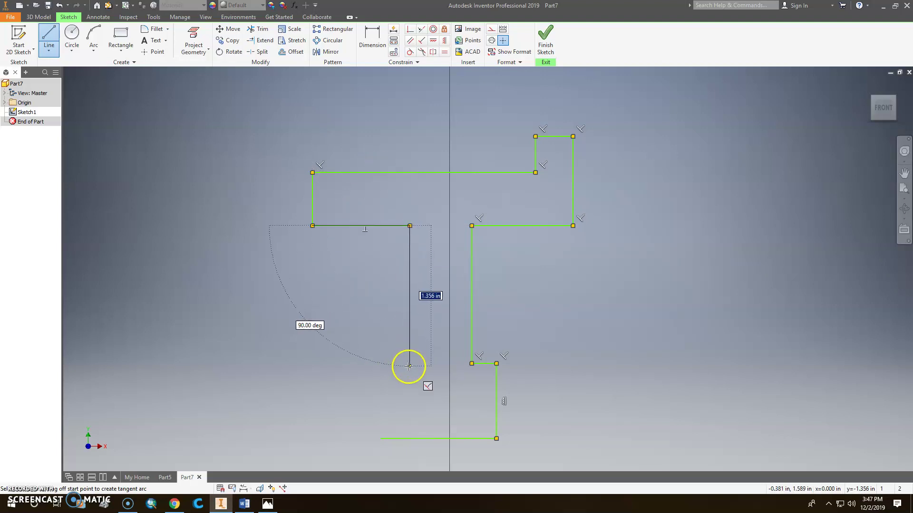
pyautogui.click(409, 364)
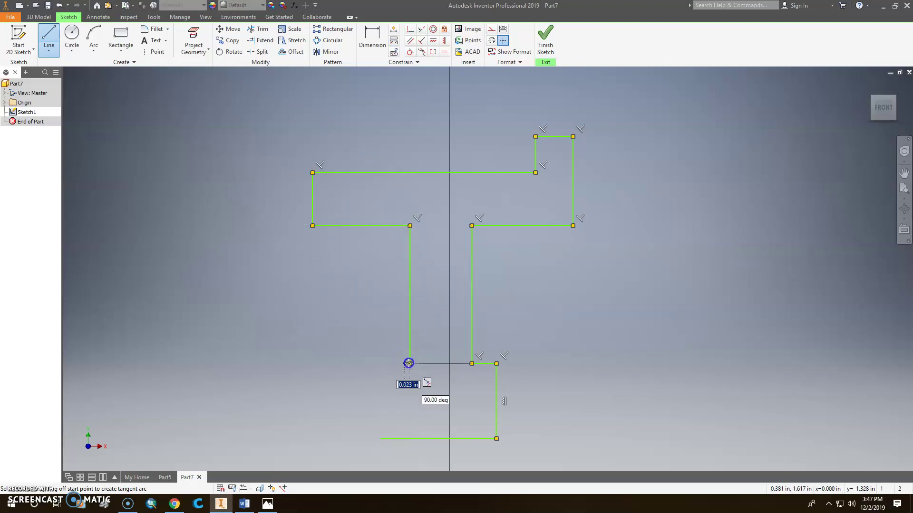
pyautogui.click(381, 364)
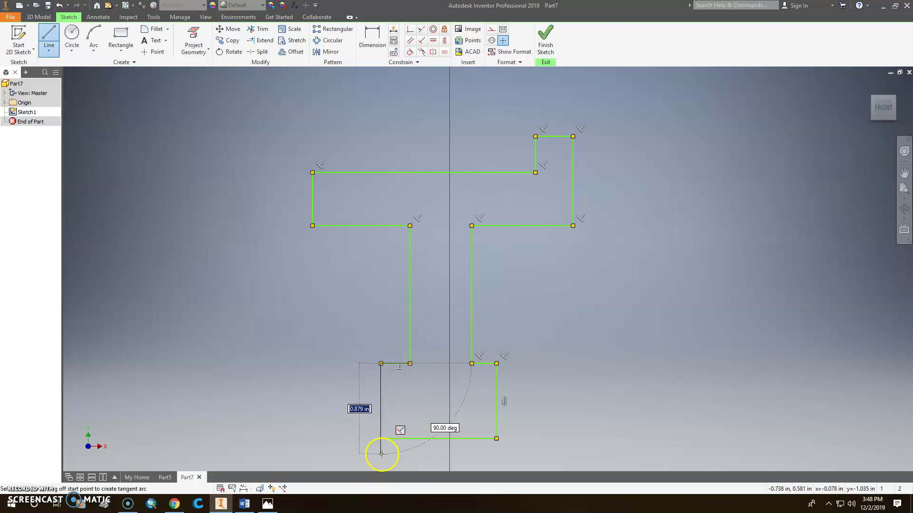
pyautogui.click(381, 438)
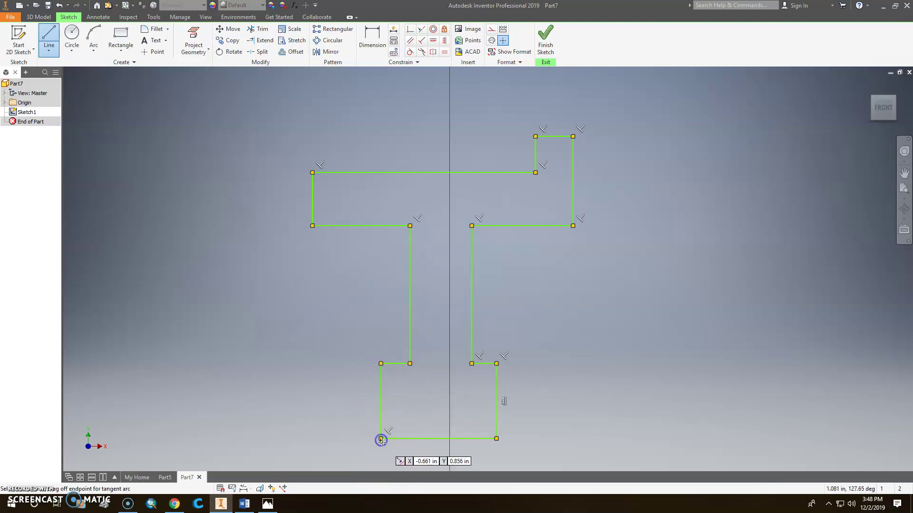
pyautogui.press('Escape')
pyautogui.press('Escape')
# Step: Apply a vertical constraint between the midpoint of the profile's bottom line and the origin on the centerline
pyautogui.scroll(4, 592, 377)
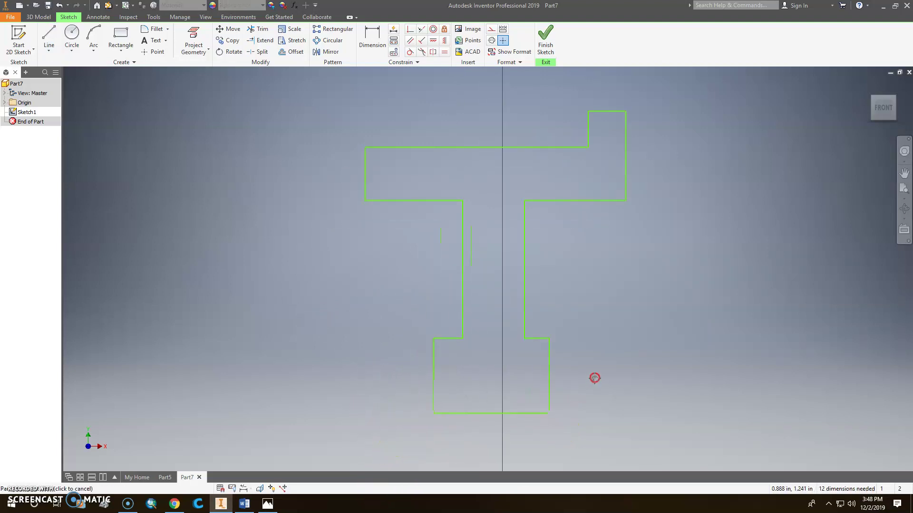
pyautogui.scroll(-5, 587, 370)
pyautogui.moveTo(590, 372); pyautogui.dragTo(558, 358, button='middle')
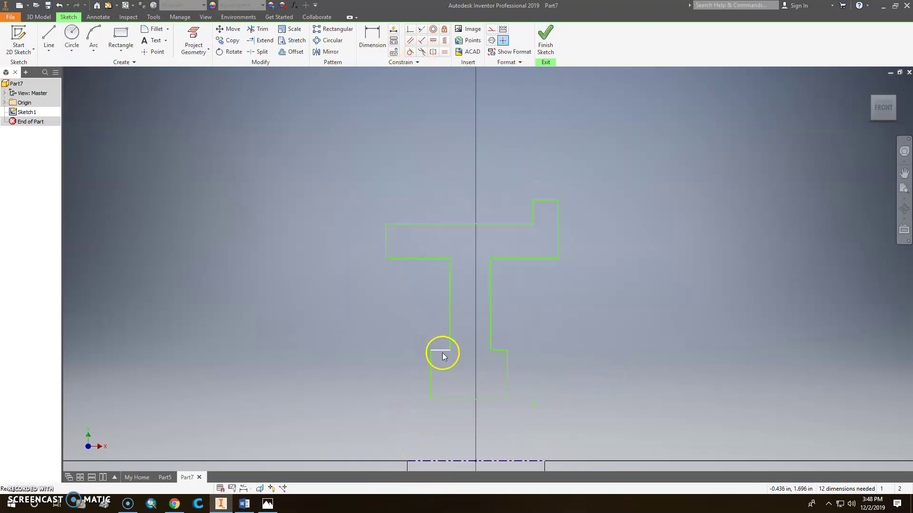
pyautogui.click(491, 344)
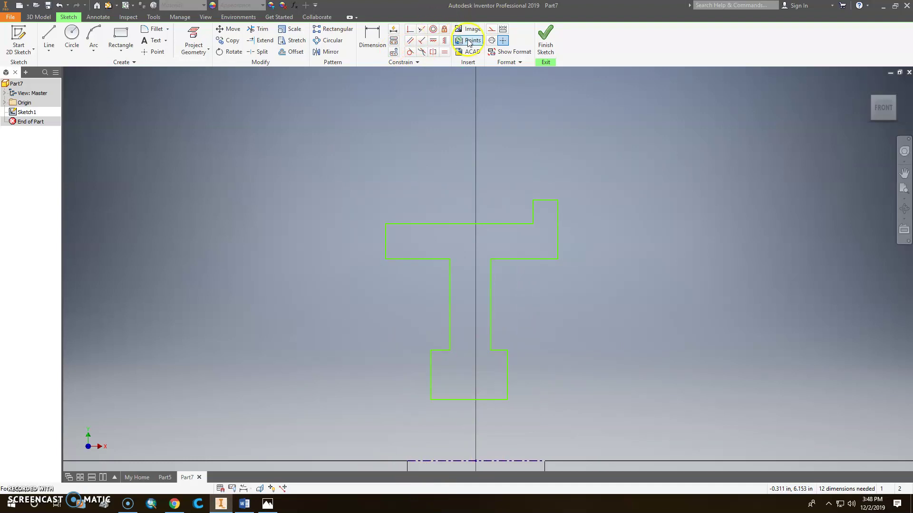
pyautogui.click(469, 400)
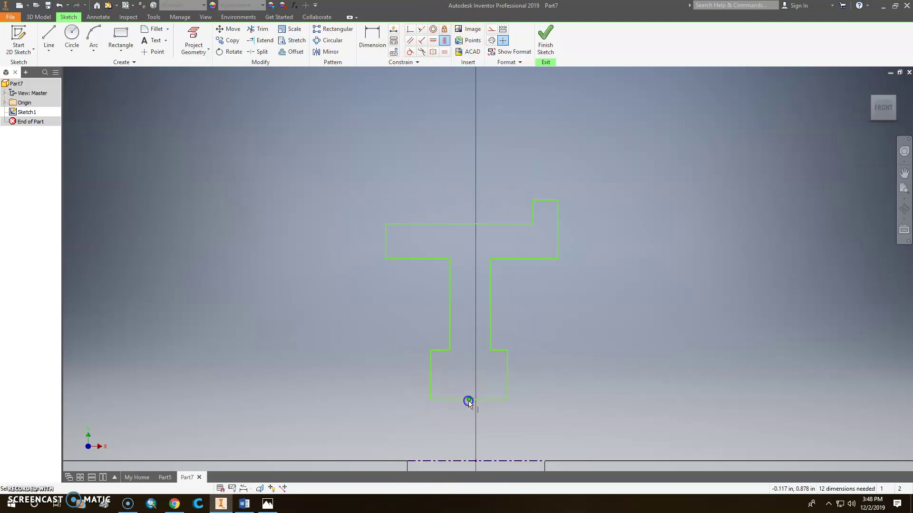
pyautogui.click(478, 462)
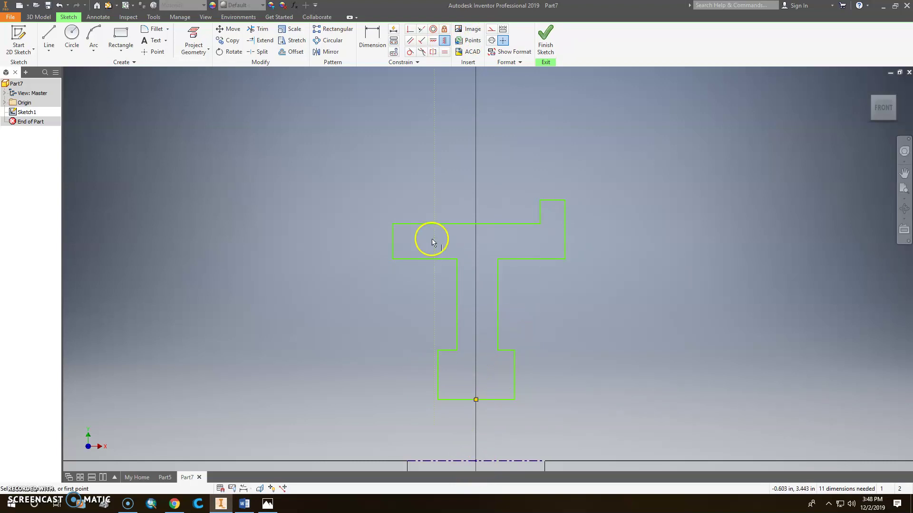
# Step: Make the left and right hub shoulder lines equal in length with an Equal constraint
pyautogui.click(443, 53)
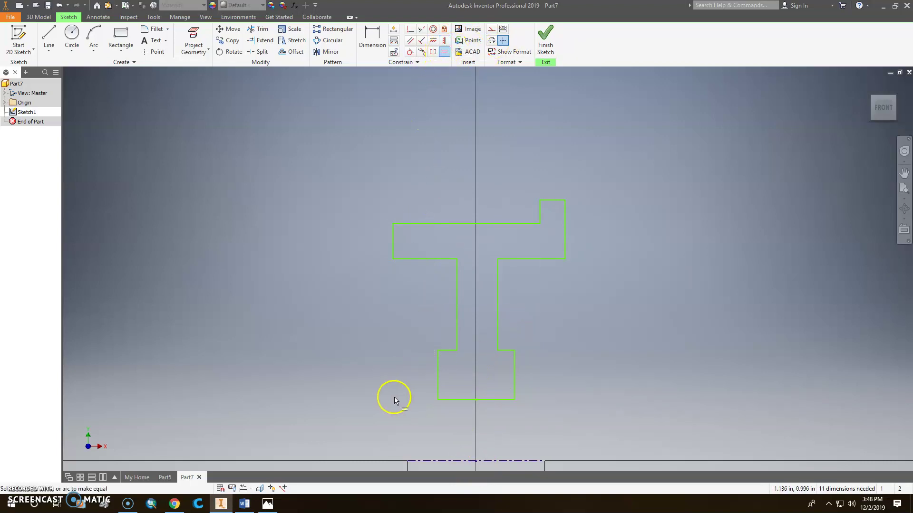
pyautogui.click(448, 350)
pyautogui.click(503, 350)
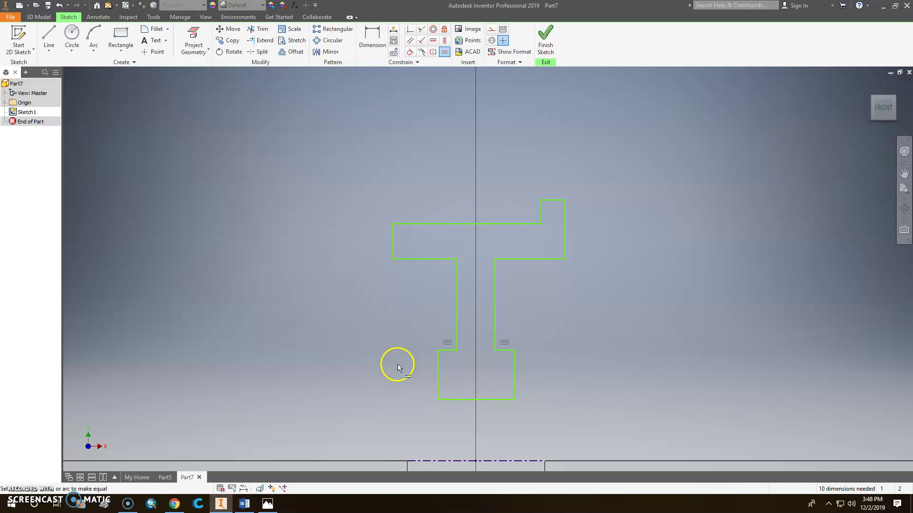
# Step: Try to dimension the flange's top edge as a 5.75 in diameter about the centerline, and undo that dimension
pyautogui.click(267, 505)
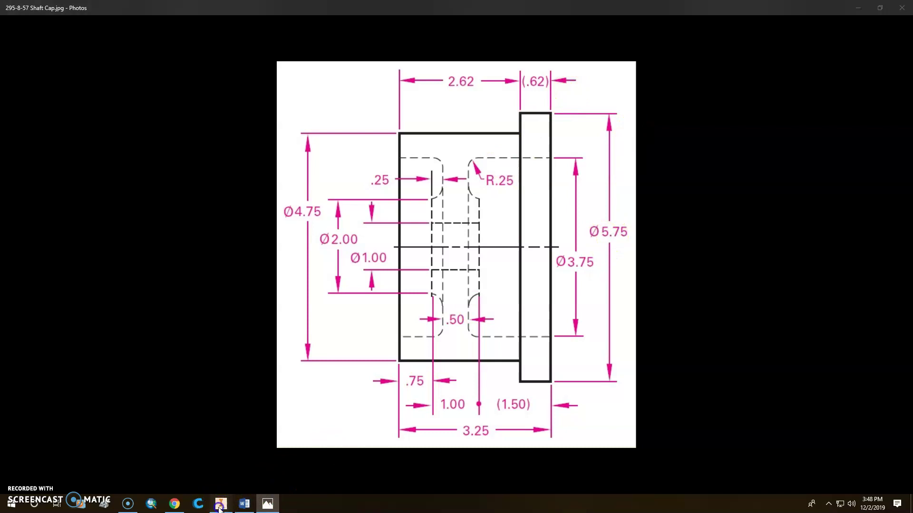
pyautogui.click(220, 504)
pyautogui.press('d')
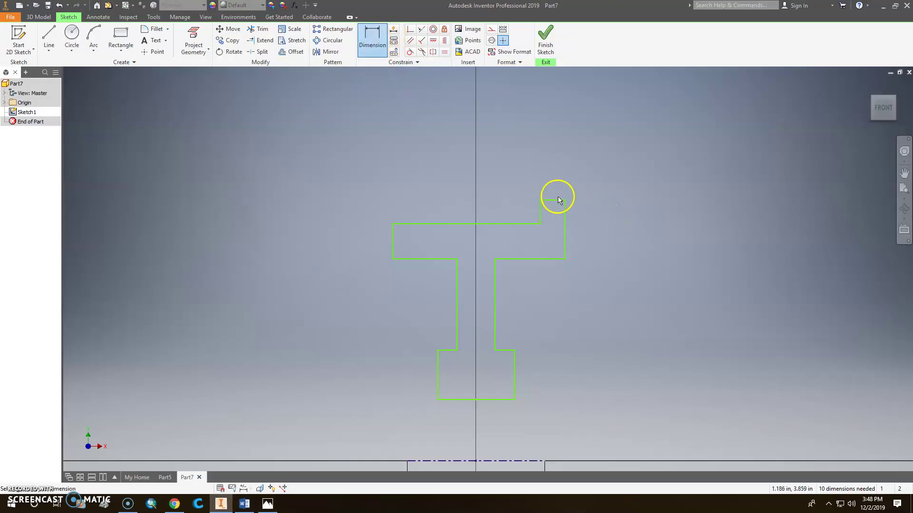
pyautogui.click(558, 200)
pyautogui.click(508, 460)
pyautogui.click(634, 354)
pyautogui.write('5.75')
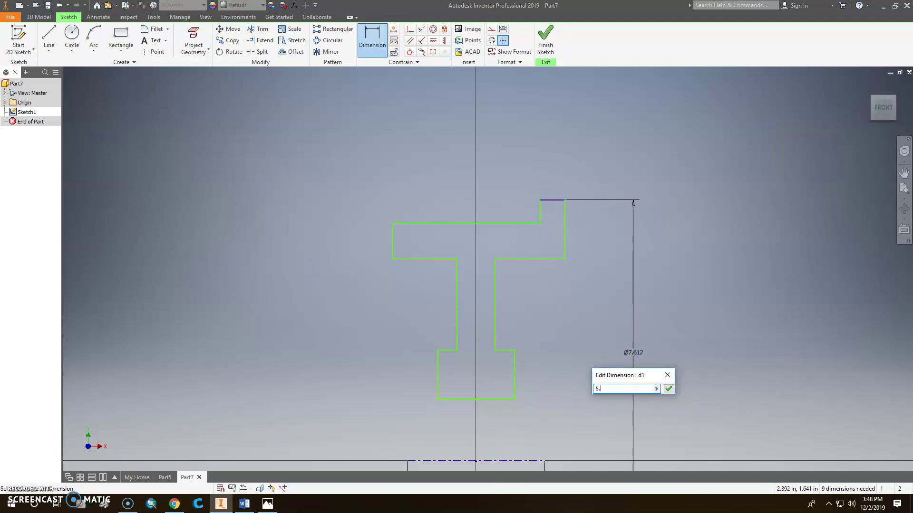
pyautogui.press('Return')
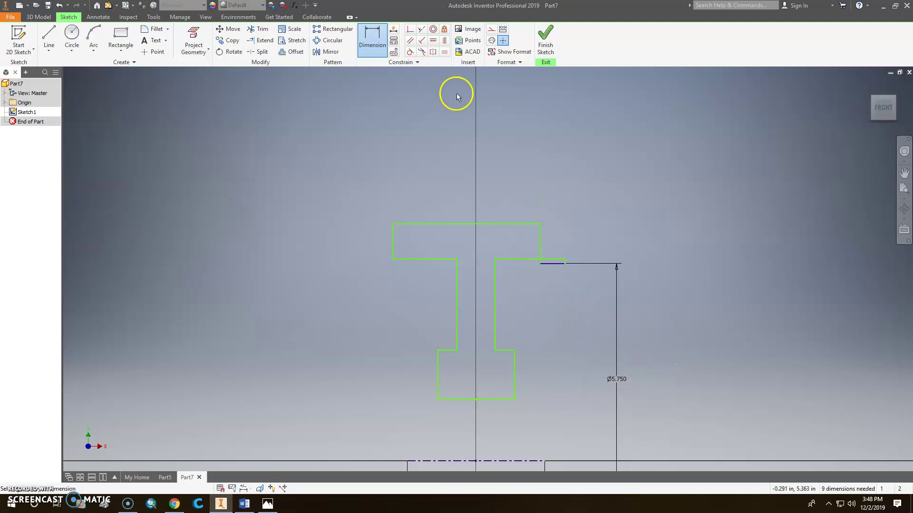
pyautogui.click(60, 5)
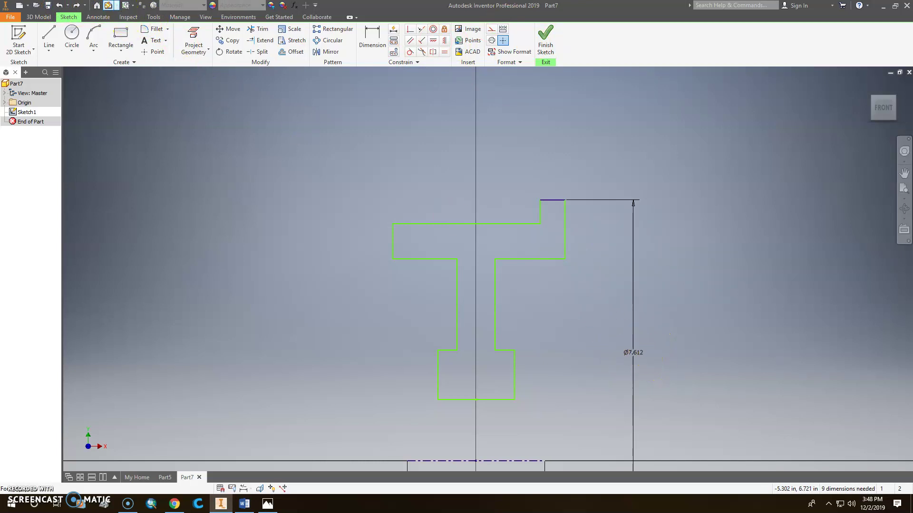
pyautogui.click(60, 6)
# Step: Dimension the profile's bottom line about the centerline as the 1 in bore diameter given in the Shaft Cap drawing
pyautogui.moveTo(502, 410)
pyautogui.mouseDown(button='middle')
pyautogui.moveTo(507, 319)
pyautogui.moveTo(511, 345)
pyautogui.mouseUp(button='middle')
pyautogui.press('d')
pyautogui.click(487, 317)
pyautogui.click(489, 378)
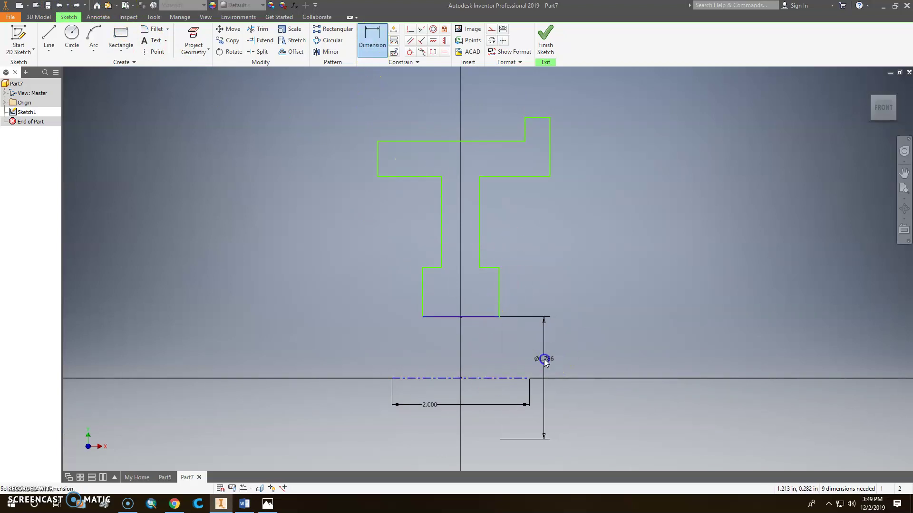
pyautogui.click(544, 358)
pyautogui.click(266, 504)
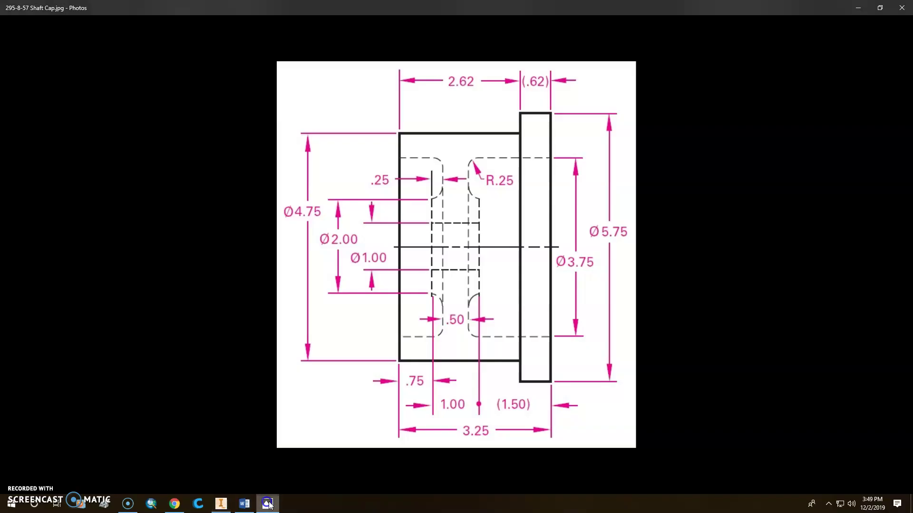
pyautogui.click(221, 504)
pyautogui.write('1')
pyautogui.press('Return')
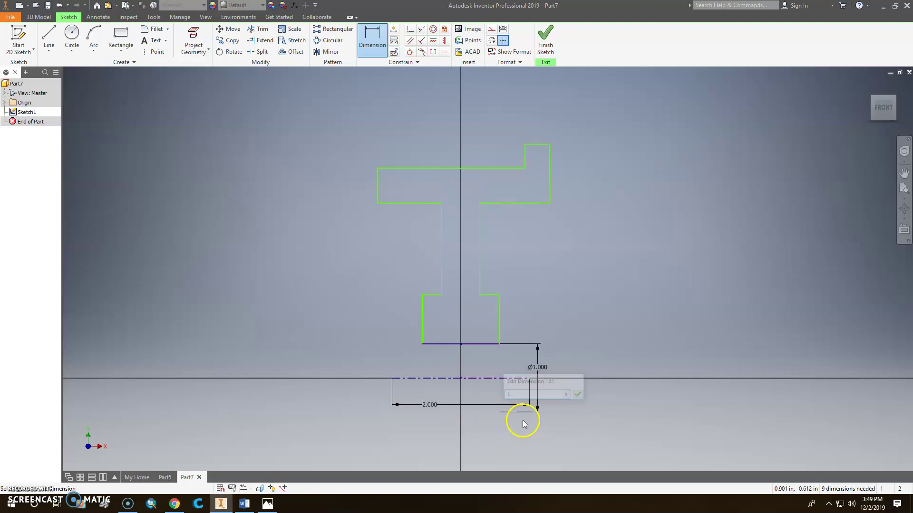
# Step: Check the hub size in the Shaft Cap drawing and dimension the right hub shoulder about the centerline at 2 in diameter
pyautogui.click(267, 503)
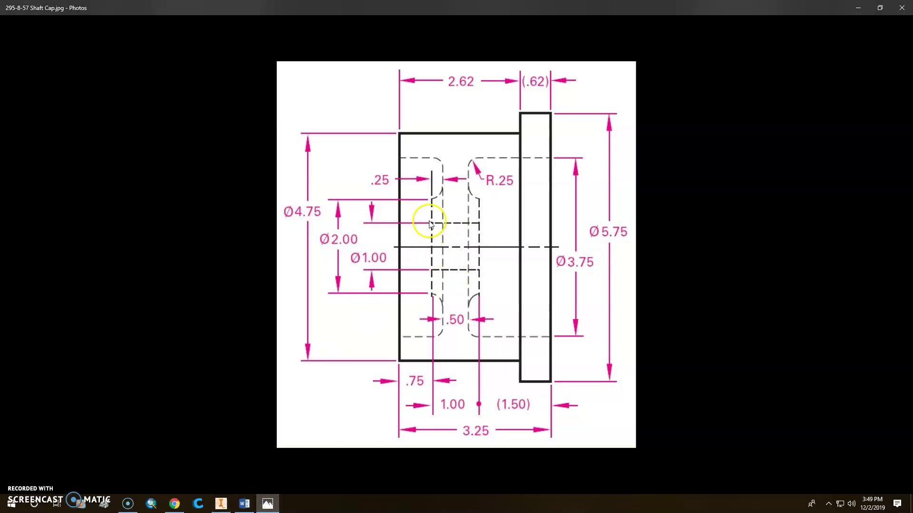
pyautogui.click(229, 500)
pyautogui.click(373, 36)
pyautogui.click(488, 295)
pyautogui.click(503, 378)
pyautogui.click(570, 372)
pyautogui.write('2')
pyautogui.press('Return')
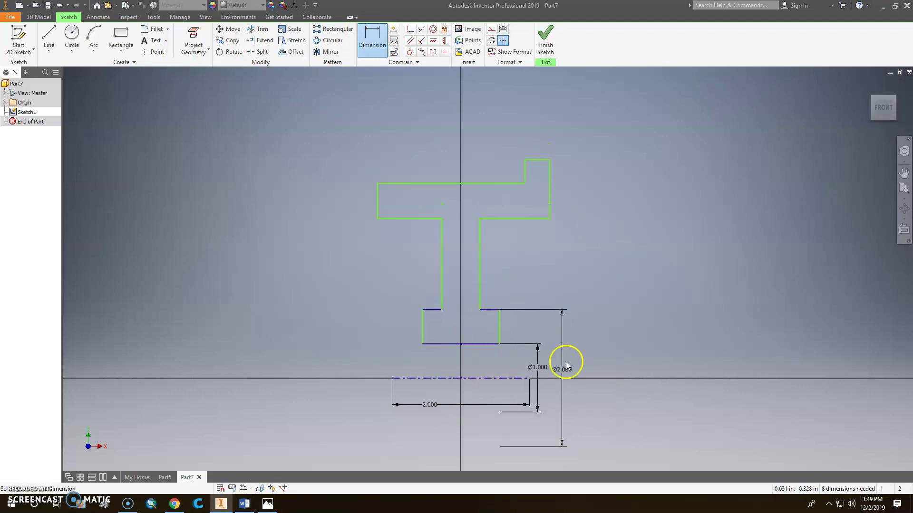
# Step: Check the recess size in the reference drawing and dimension the rim's inner right edge about the centerline at 3.75 in diameter
pyautogui.click(268, 504)
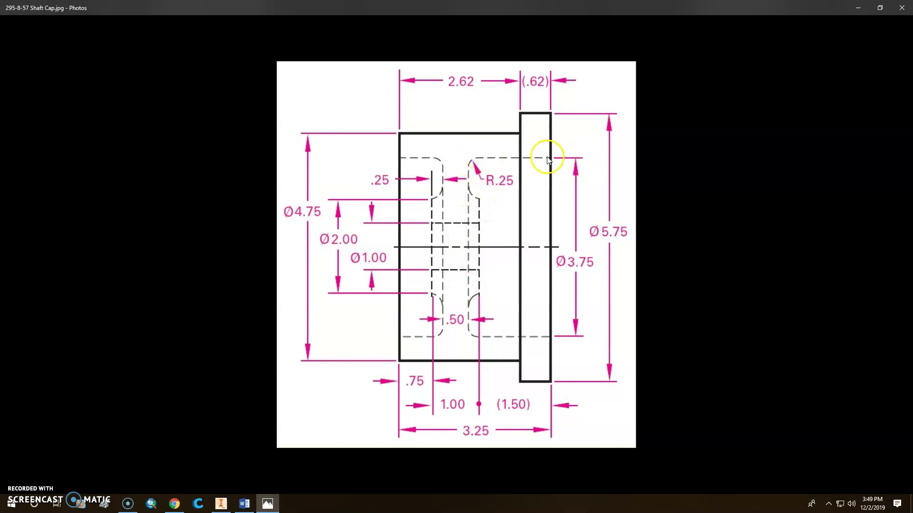
pyautogui.click(221, 504)
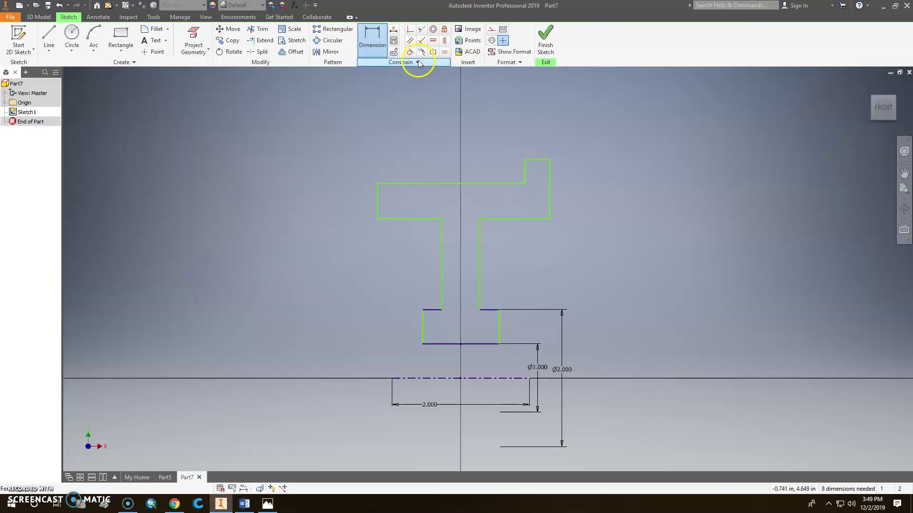
pyautogui.click(378, 43)
pyautogui.click(538, 220)
pyautogui.click(507, 379)
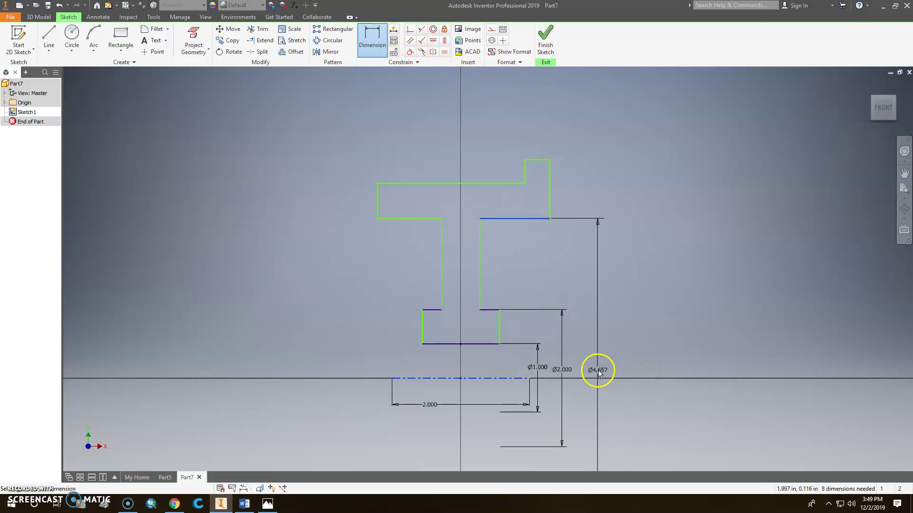
pyautogui.click(599, 374)
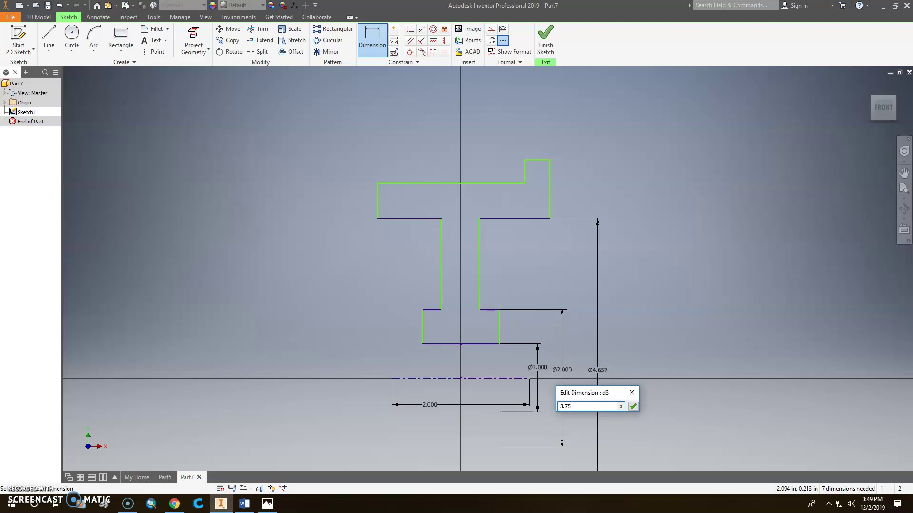
pyautogui.press('Return')
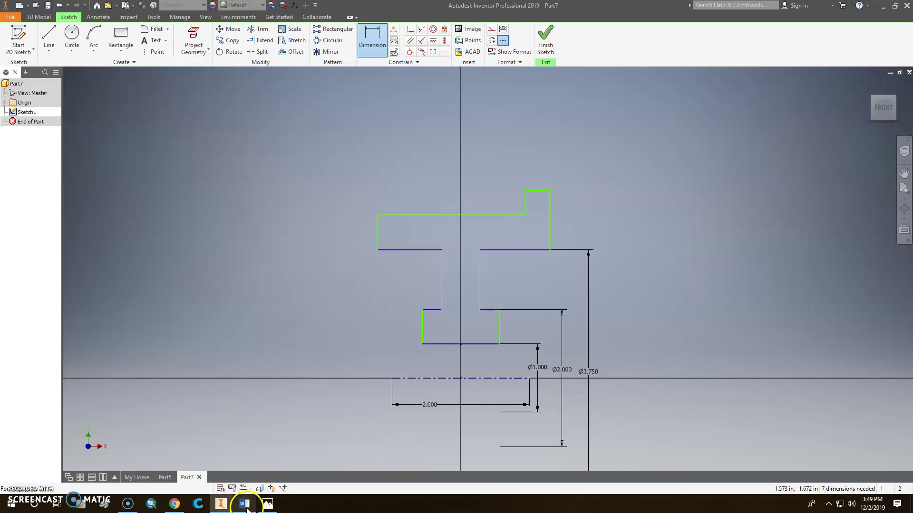
# Step: Dimension the raised flange's top edge about the centerline at 5.75 in diameter, following the reference drawing
pyautogui.moveTo(234, 508)
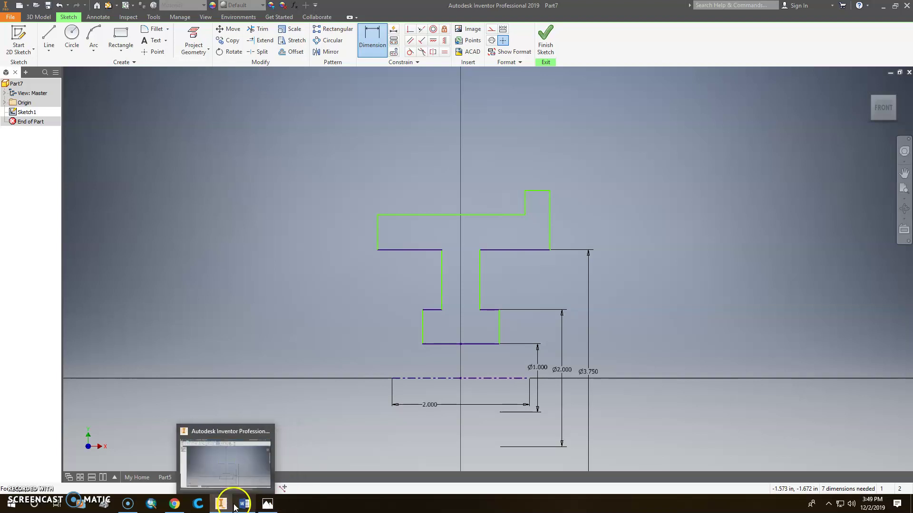
pyautogui.click(266, 504)
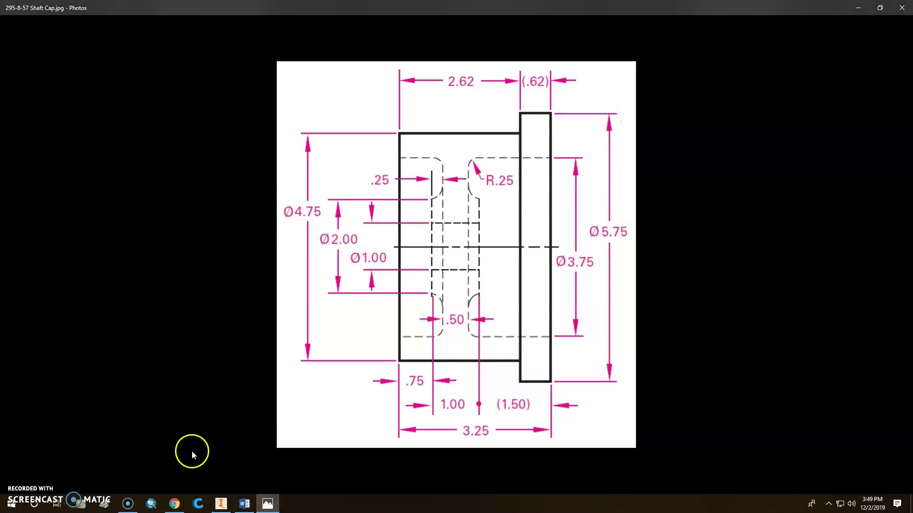
pyautogui.click(221, 503)
pyautogui.click(539, 365)
pyautogui.click(372, 37)
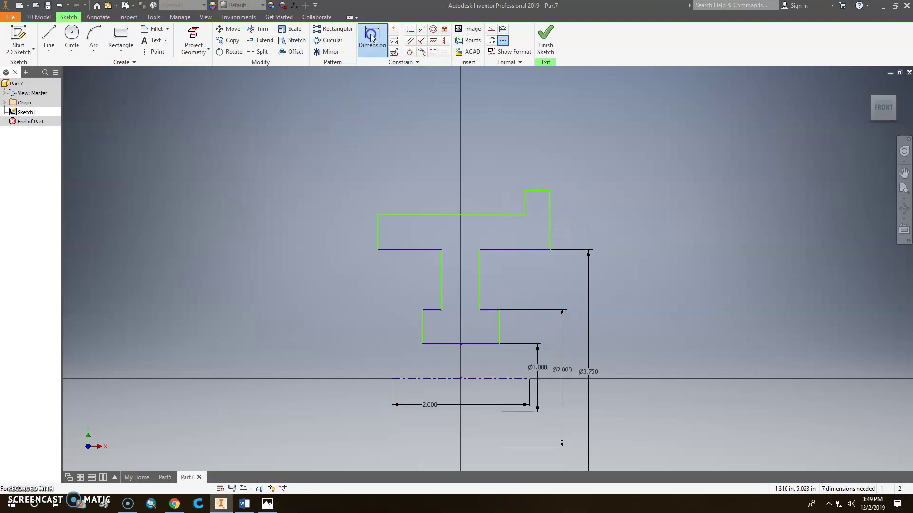
pyautogui.click(537, 191)
pyautogui.click(498, 378)
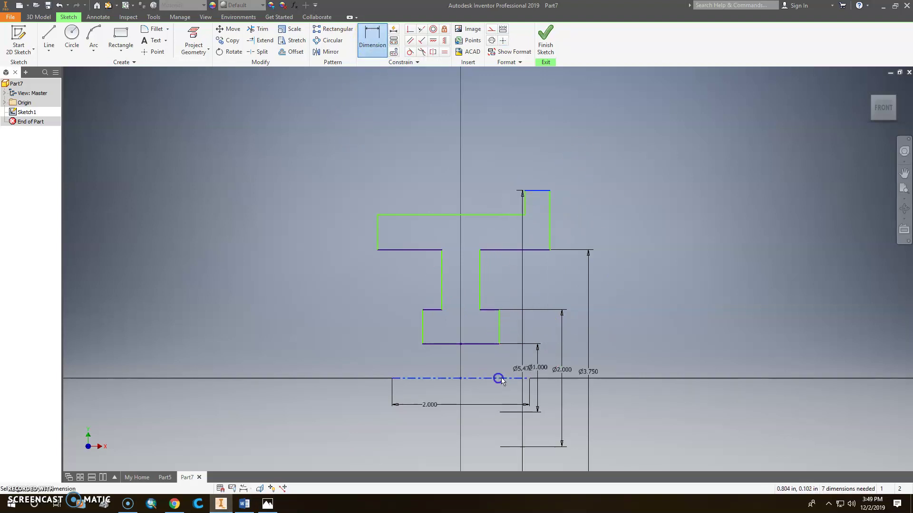
pyautogui.click(616, 356)
pyautogui.write('5.75')
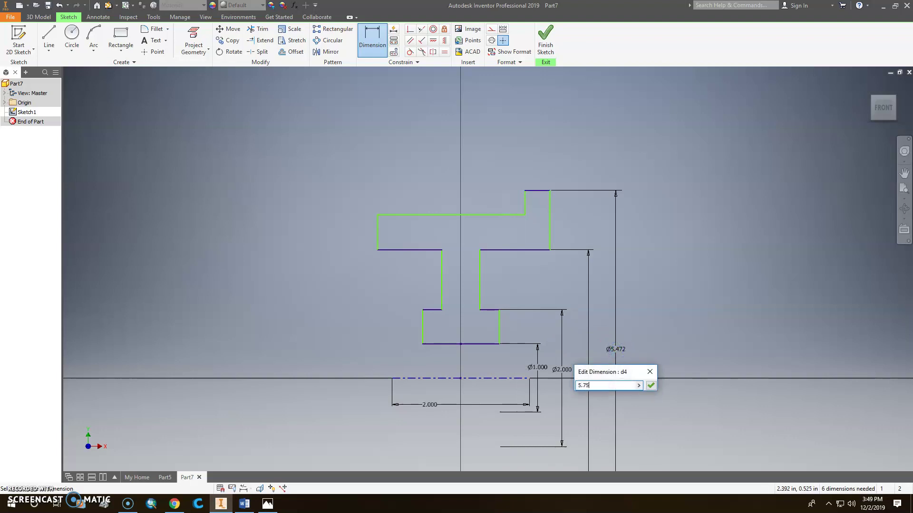
pyautogui.press('Return')
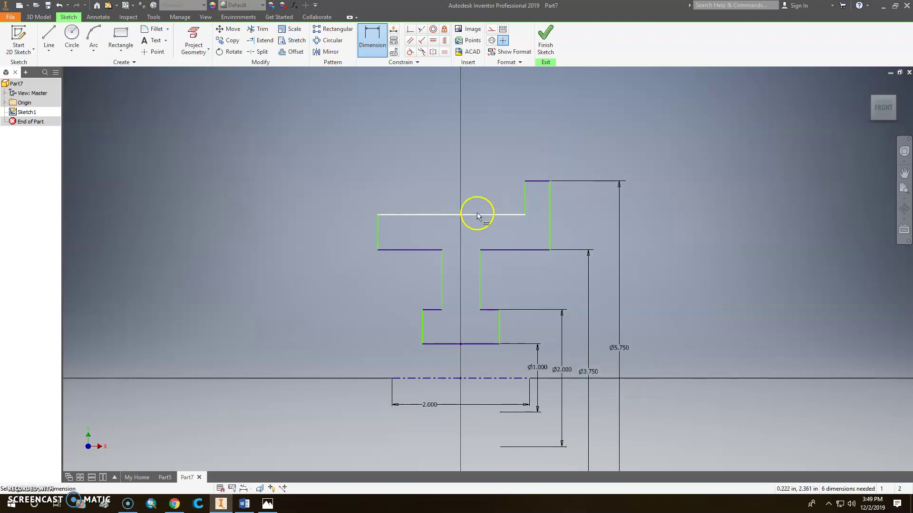
# Step: Dimension the long outer edge of the rim about the centerline at 4.75 in diameter, following the reference drawing
pyautogui.click(267, 503)
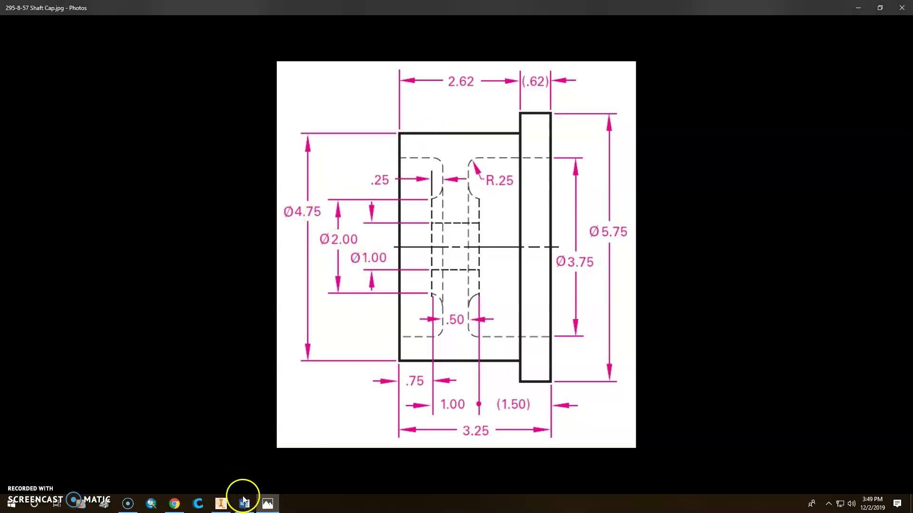
pyautogui.click(258, 498)
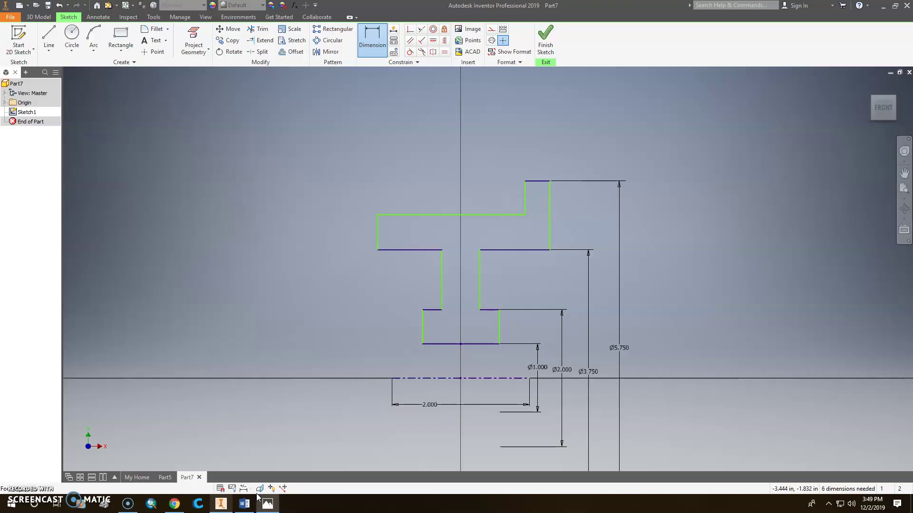
pyautogui.click(423, 214)
pyautogui.click(419, 380)
pyautogui.click(343, 316)
pyautogui.write('4.75')
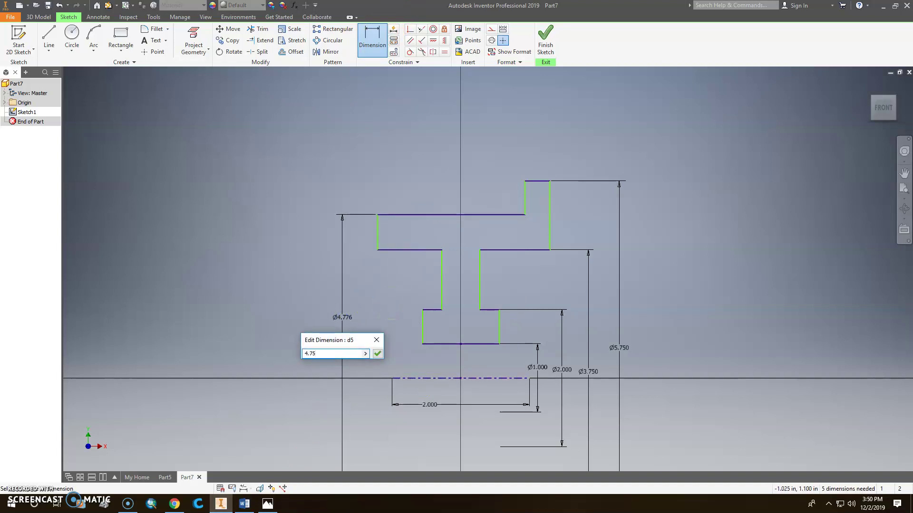
pyautogui.press('Return')
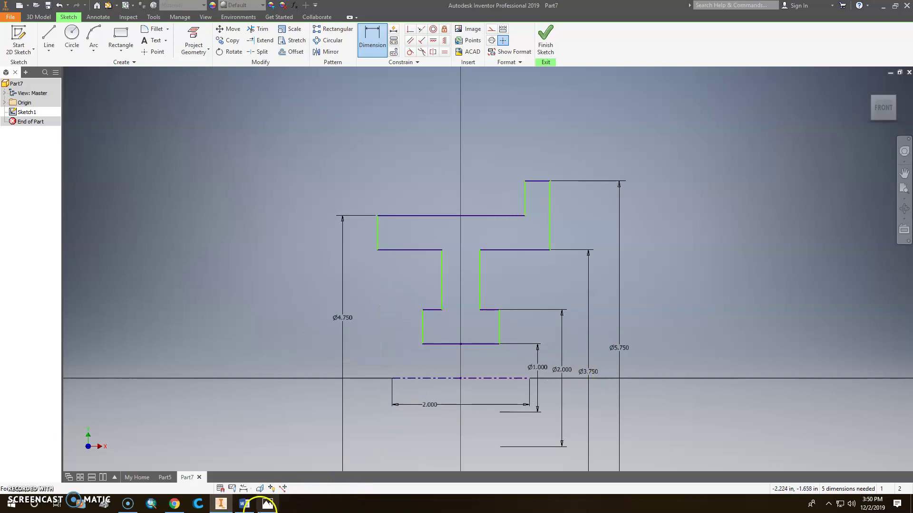
# Step: Check the web thickness in the reference drawing and dimension the distance between the two web sides at 0.5 in
pyautogui.click(268, 504)
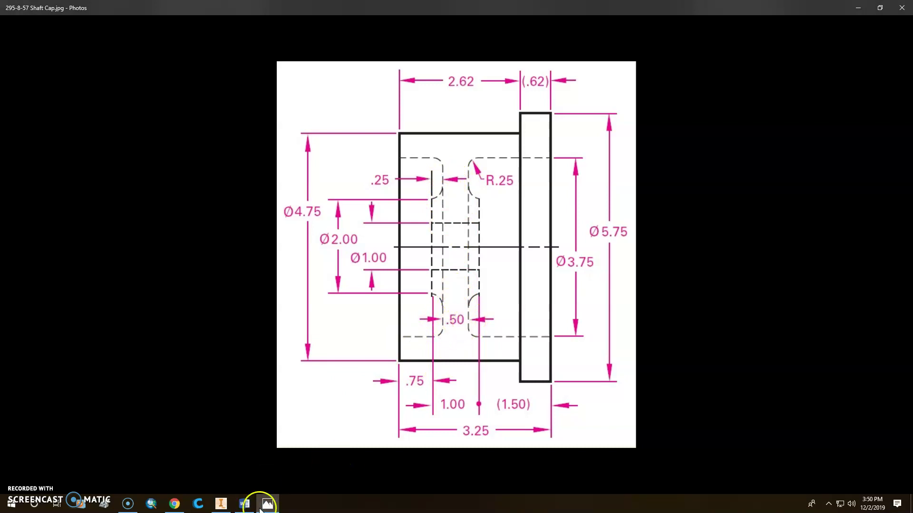
pyautogui.click(221, 504)
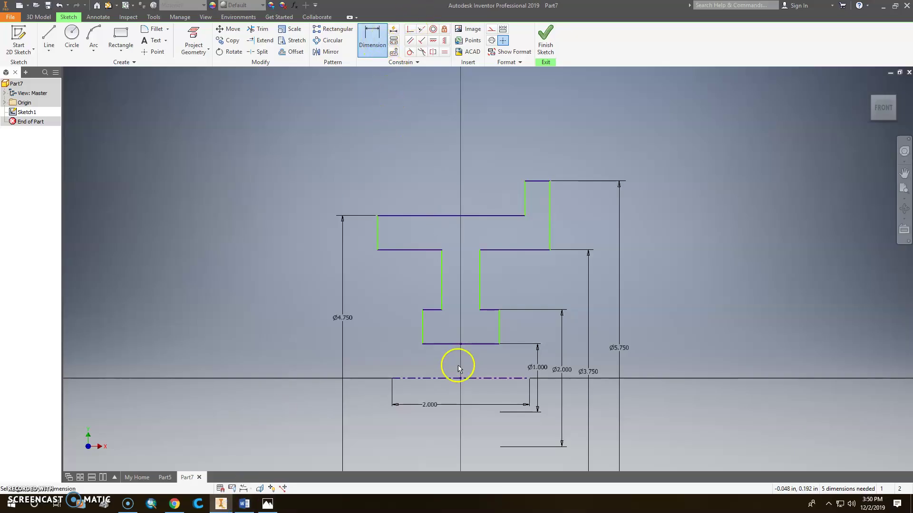
pyautogui.click(480, 286)
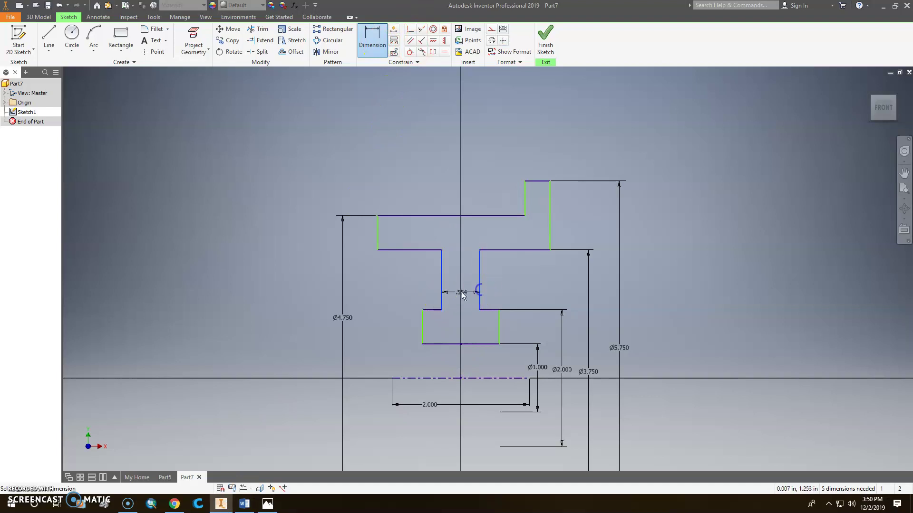
pyautogui.click(462, 294)
pyautogui.write('.5')
pyautogui.press('Return')
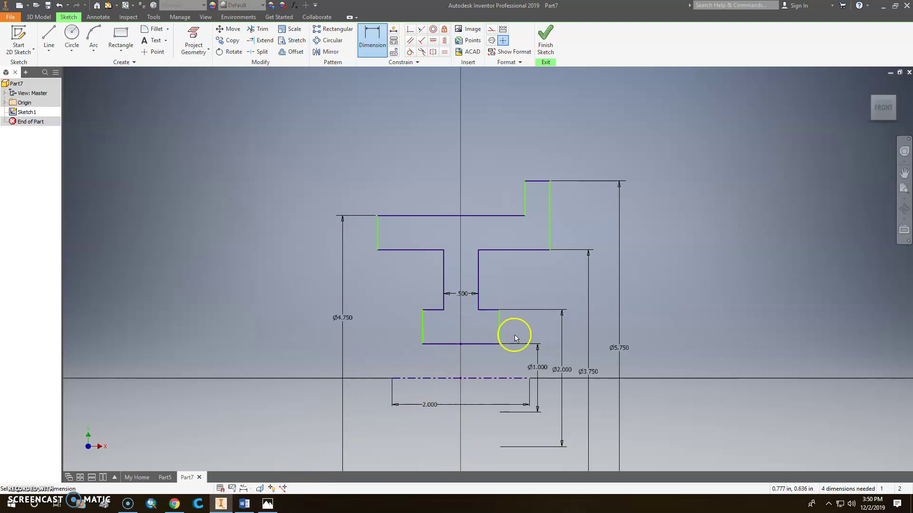
# Step: Check the hub length in the reference drawing and set the profile's bottom line to 1 in long
pyautogui.click(269, 505)
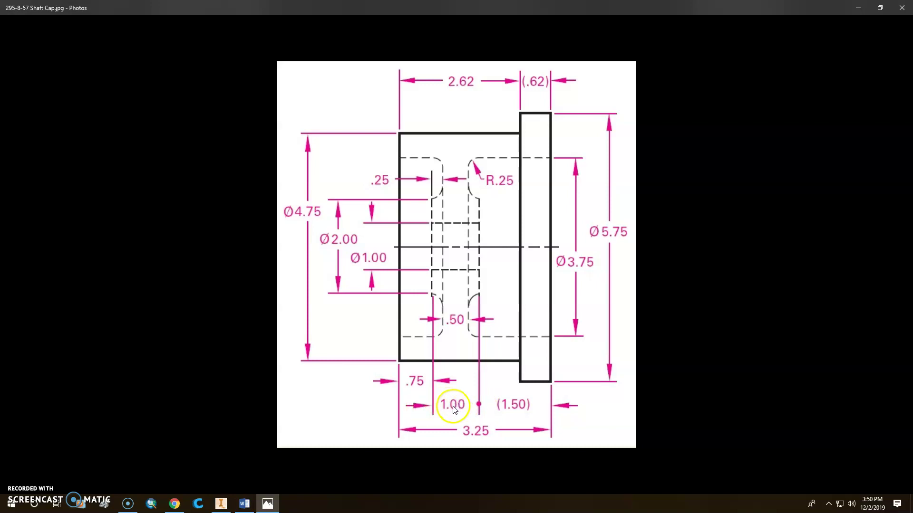
pyautogui.click(267, 502)
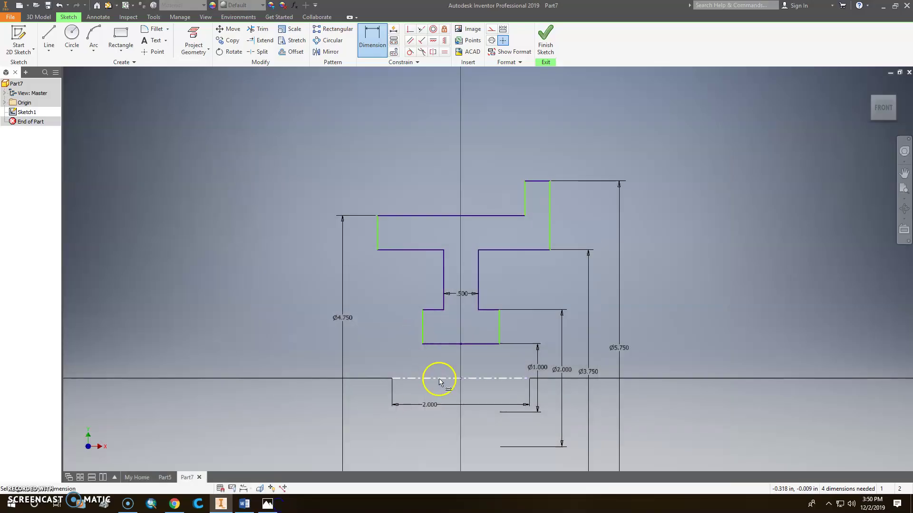
pyautogui.click(444, 344)
pyautogui.click(448, 364)
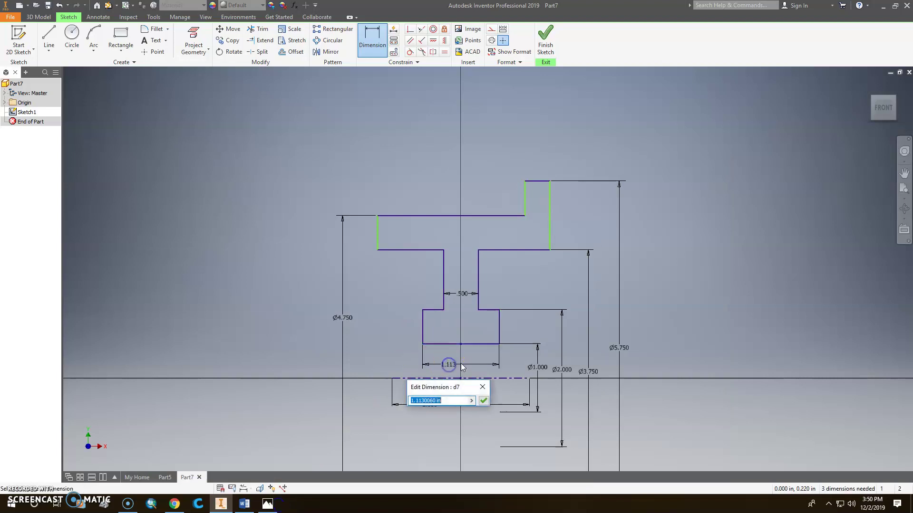
pyautogui.write('1')
pyautogui.press('Return')
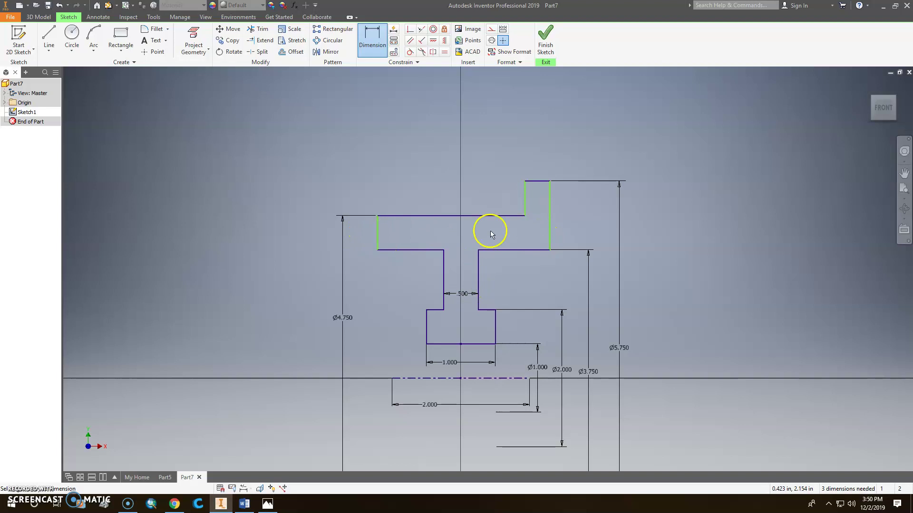
# Step: Check the overall width in the reference drawing and dimension the distance between the rim's outer end and the flange's outer face at 3.25 in
pyautogui.click(269, 505)
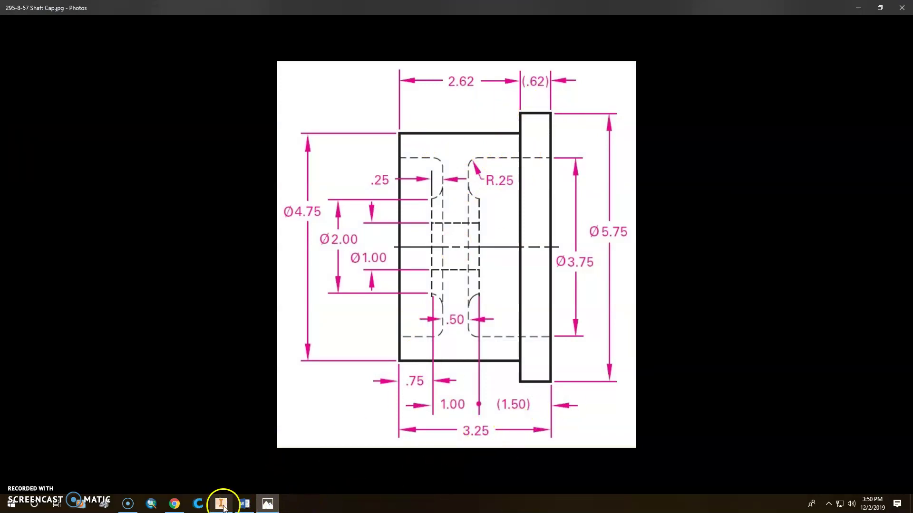
pyautogui.click(223, 507)
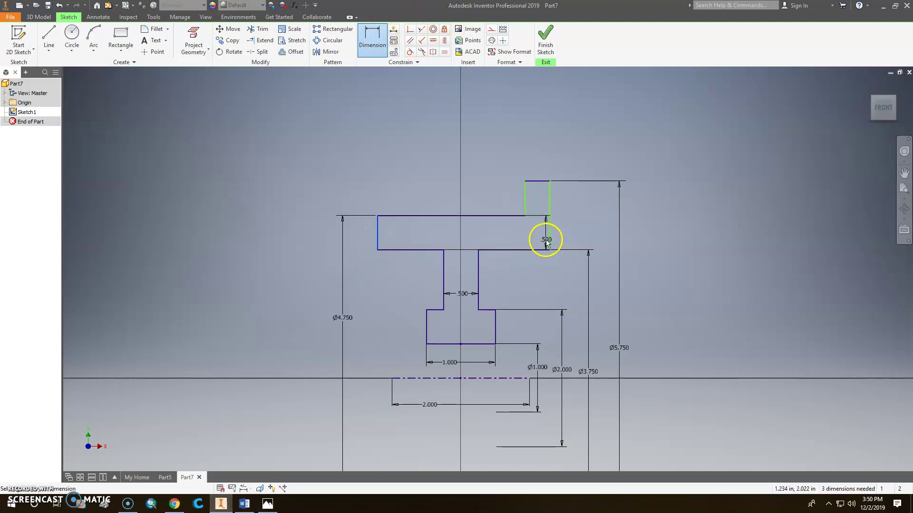
pyautogui.click(552, 242)
pyautogui.click(464, 435)
pyautogui.write('3.25')
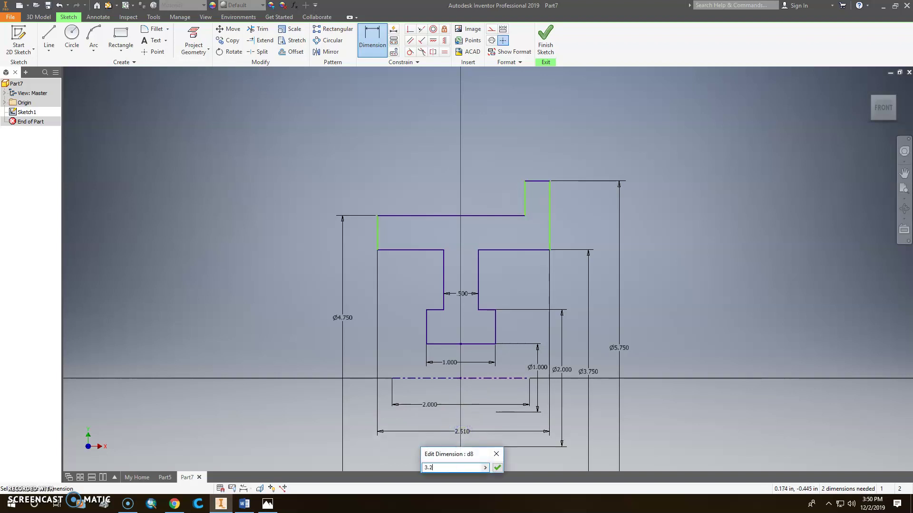
pyautogui.press('Return')
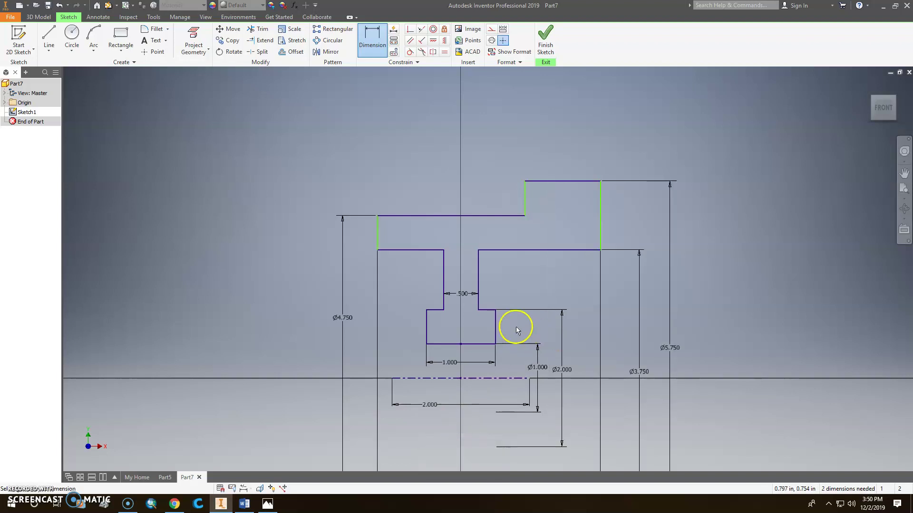
# Step: Check the reference drawing and set the length of the rim's long outer edge up to the flange to 2.62 in
pyautogui.click(436, 216)
pyautogui.click(446, 143)
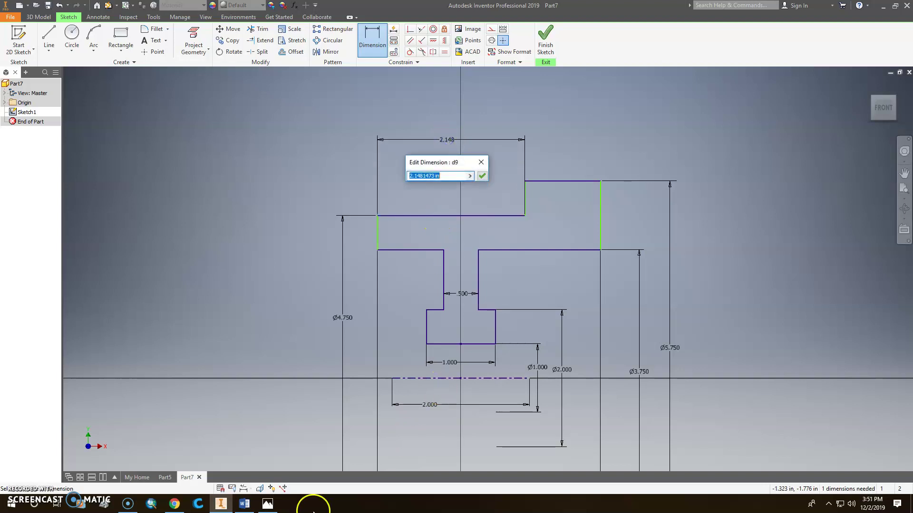
pyautogui.click(268, 503)
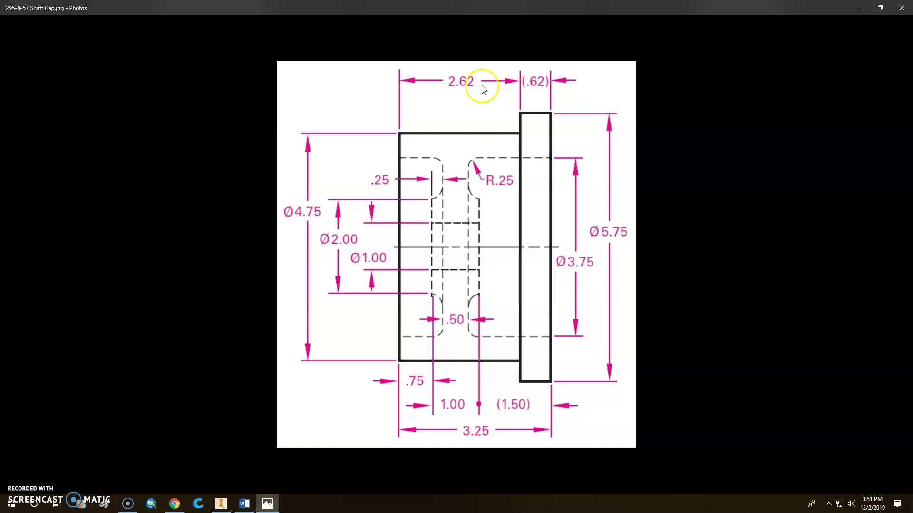
pyautogui.click(221, 503)
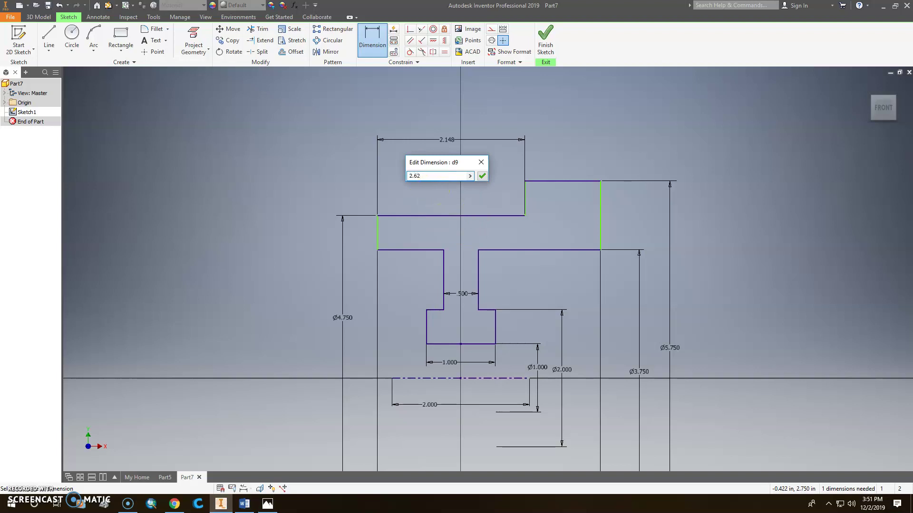
pyautogui.click(481, 176)
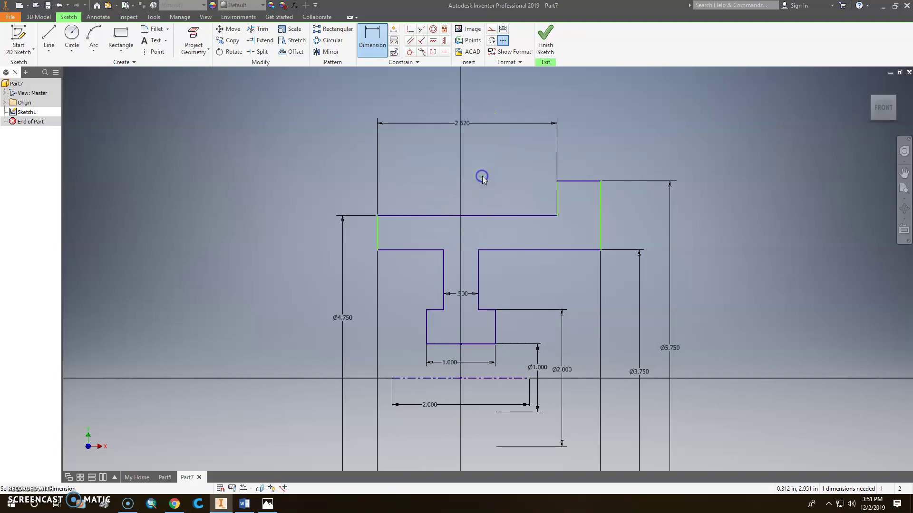
# Step: Check the hub offset in the reference drawing and dimension the distance from the rim's open end to the nearest hub face at 0.75 in
pyautogui.moveTo(482, 404); pyautogui.dragTo(515, 299, button='middle')
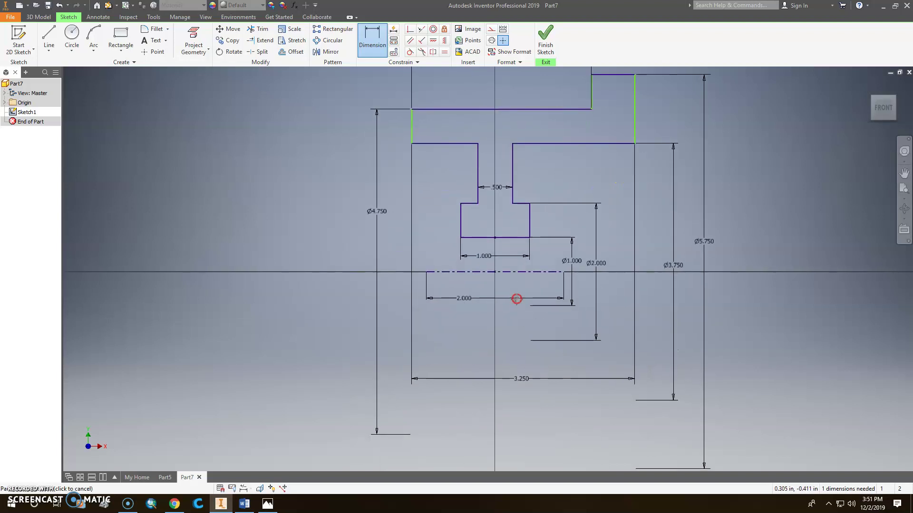
pyautogui.click(267, 504)
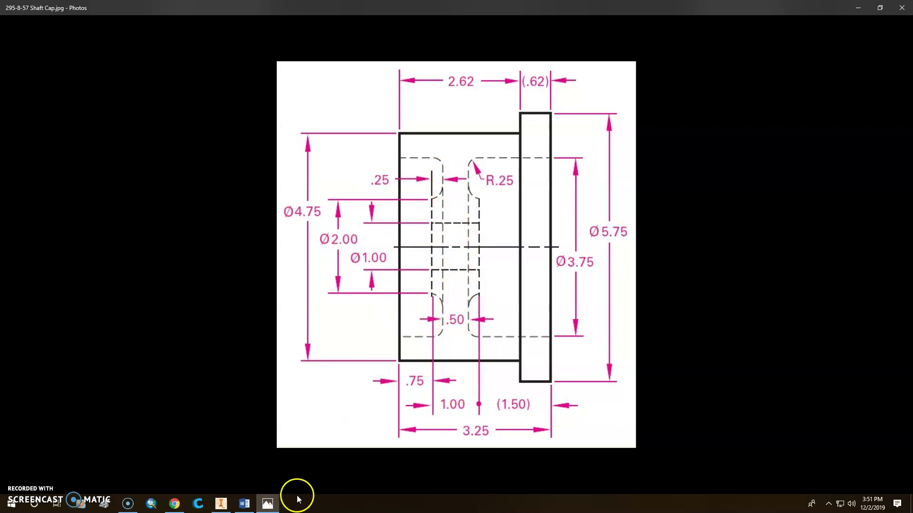
pyautogui.click(221, 503)
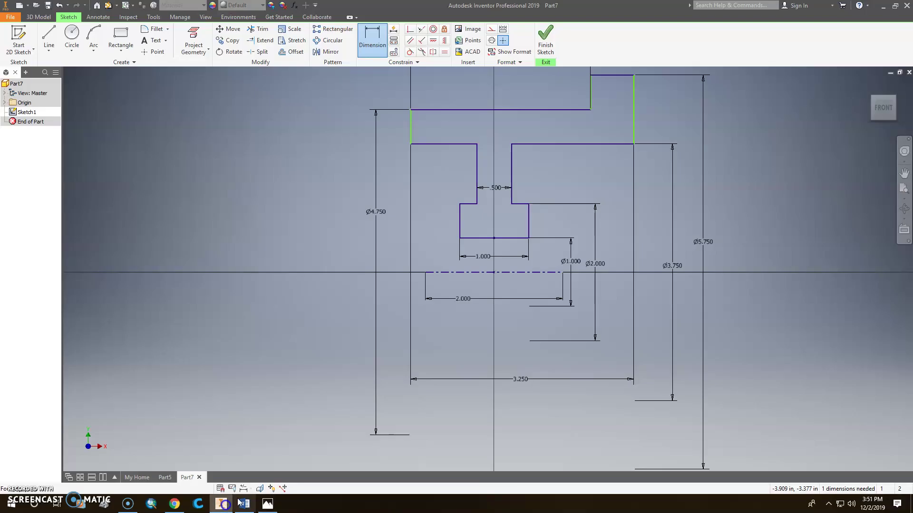
pyautogui.click(461, 227)
pyautogui.click(410, 135)
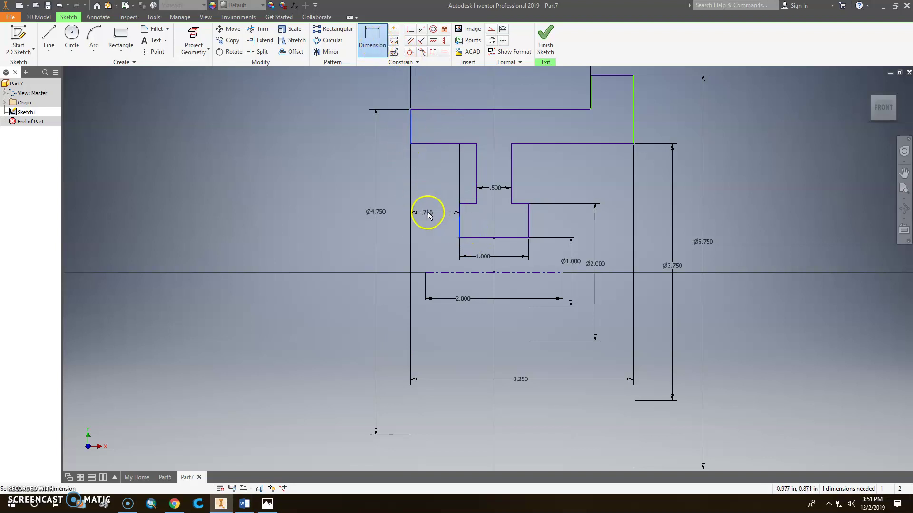
pyautogui.click(428, 214)
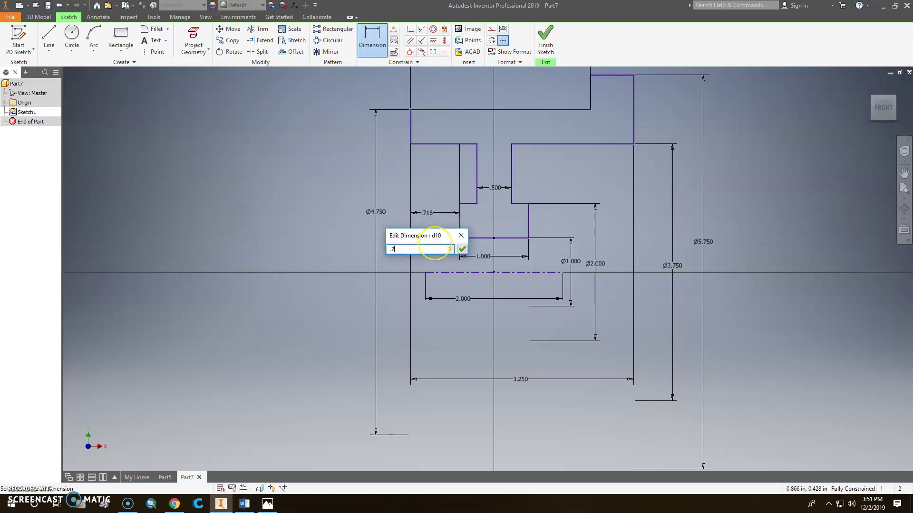
pyautogui.click(462, 248)
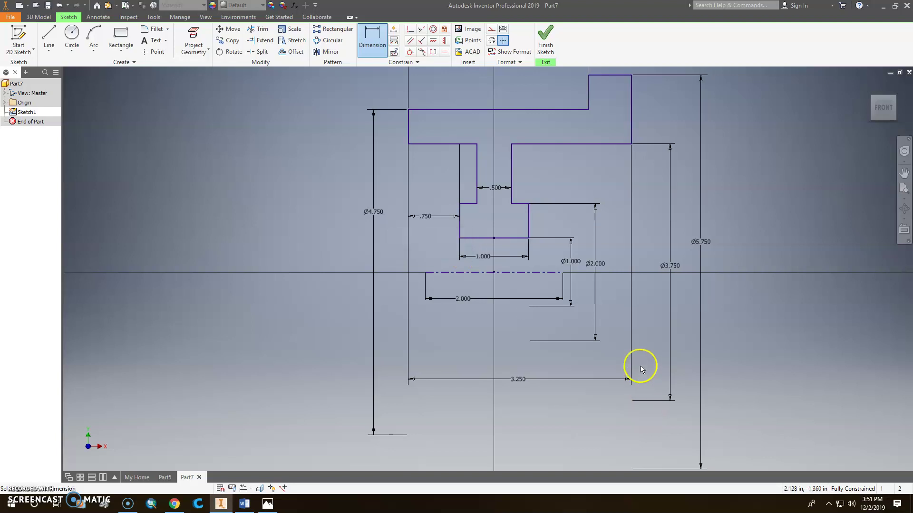
# Step: Finish the sketch and revolve the profile fully about the centerline into a solid
pyautogui.moveTo(640, 366); pyautogui.dragTo(605, 433, button='middle')
pyautogui.click(545, 39)
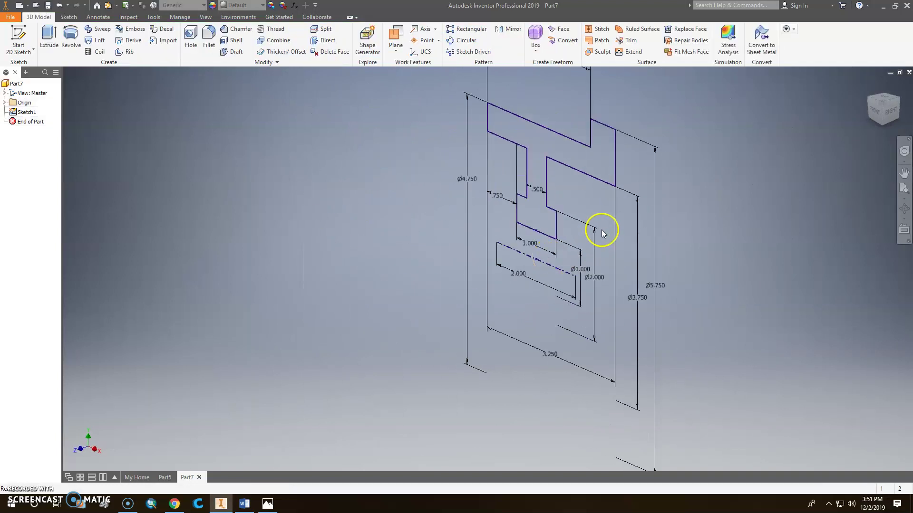
pyautogui.click(72, 40)
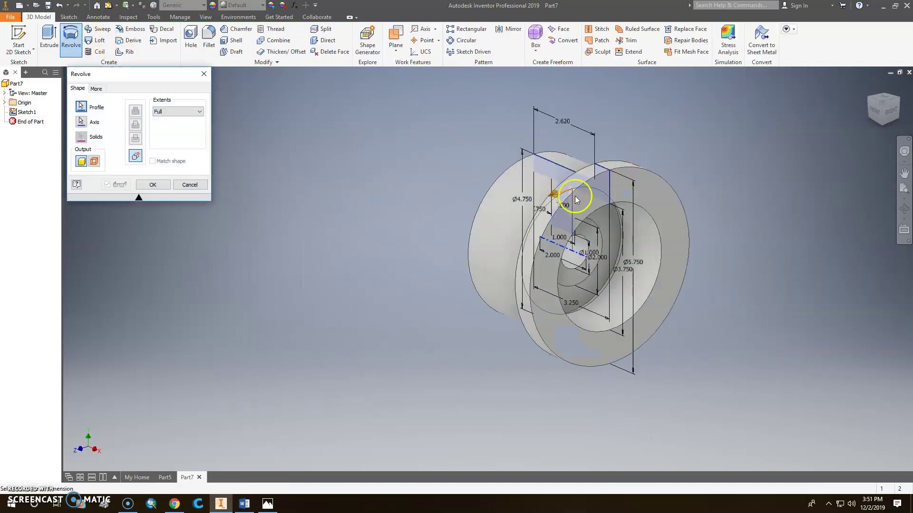
pyautogui.click(161, 185)
# Step: Fillet the web's outer corner edge and the hub's base edge inside the flange-side recess with a 0.25 in radius
pyautogui.scroll(-4, 621, 253)
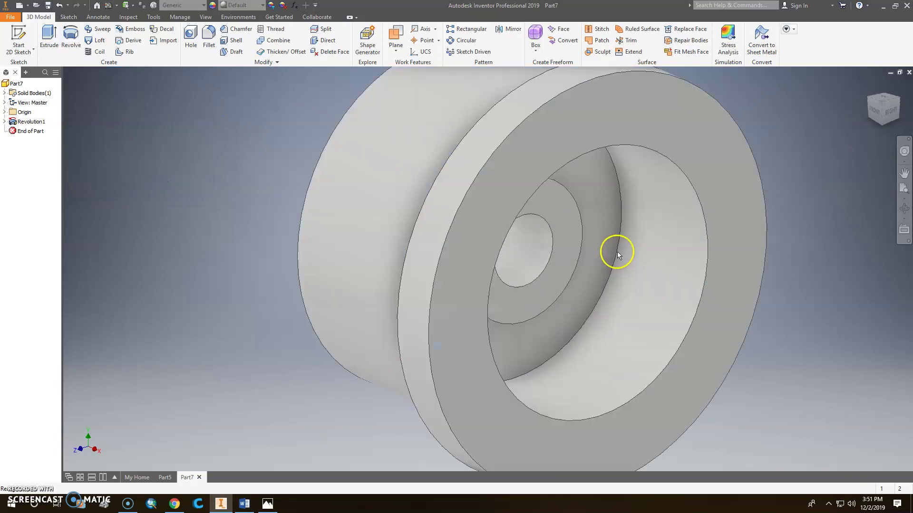
pyautogui.click(904, 106)
pyautogui.click(903, 150)
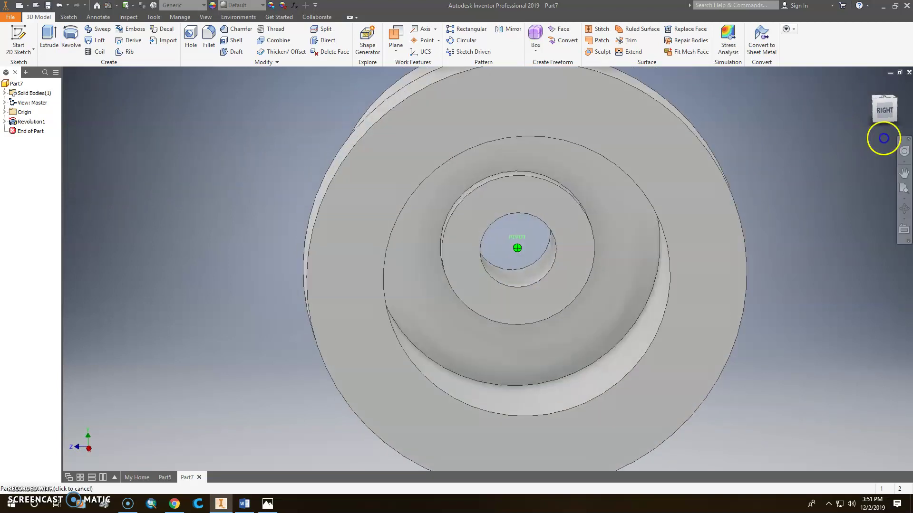
pyautogui.moveTo(517, 248); pyautogui.dragTo(283, 144)
pyautogui.press('Escape')
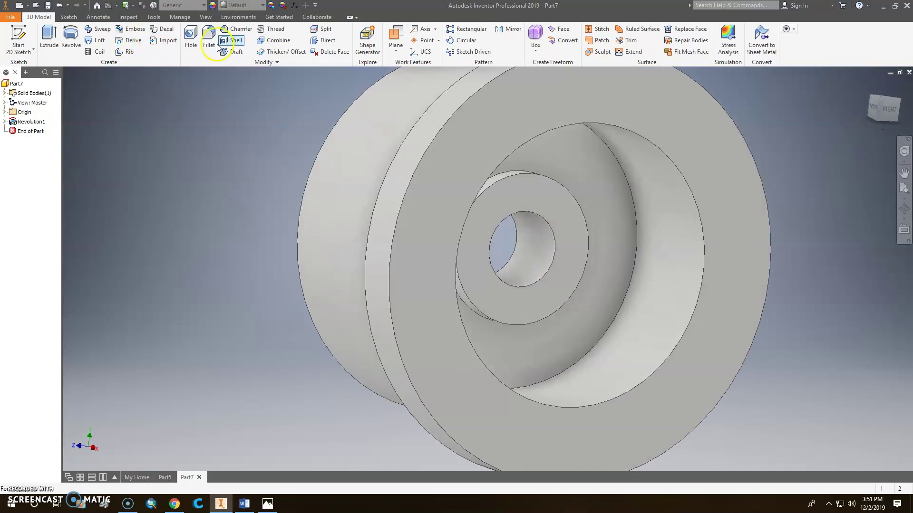
pyautogui.click(213, 42)
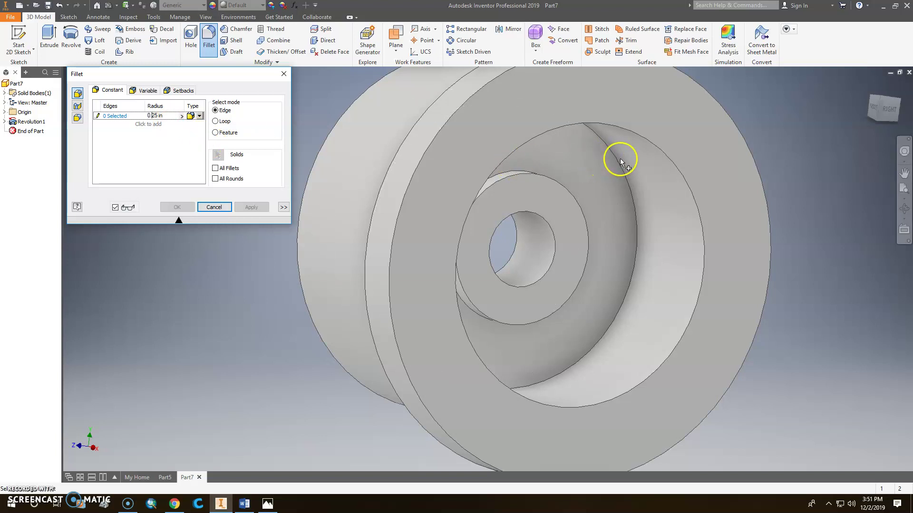
pyautogui.click(536, 174)
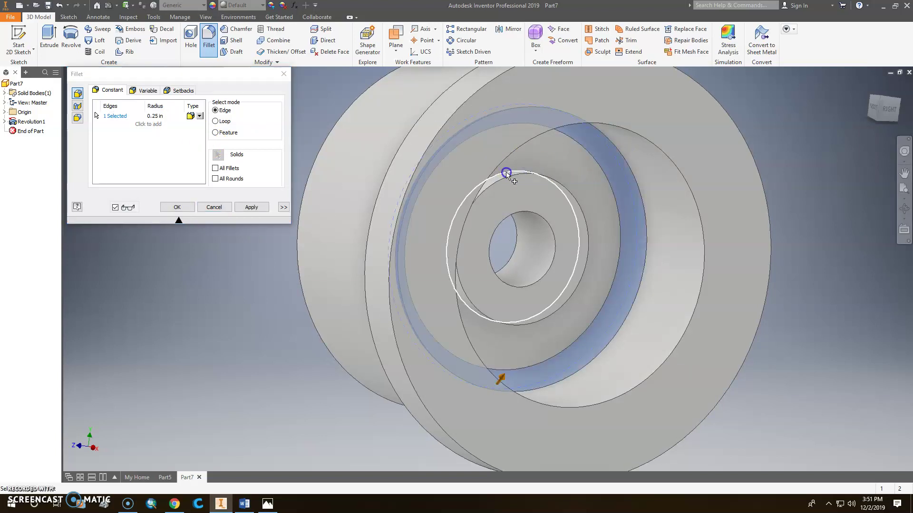
pyautogui.click(507, 174)
pyautogui.click(255, 207)
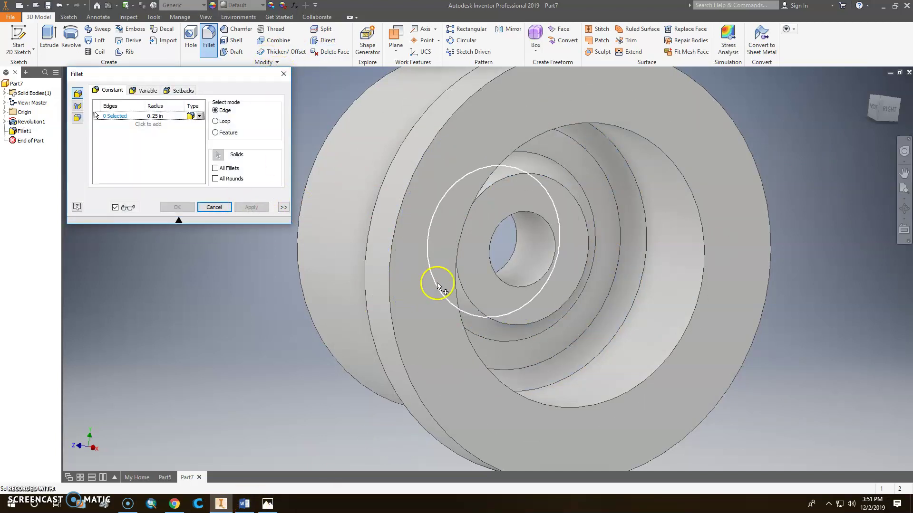
# Step: Check the fillet callout in the reference drawing and apply 0.25 in fillets to the web's outer corner and hub base in the opposite recess
pyautogui.click(268, 504)
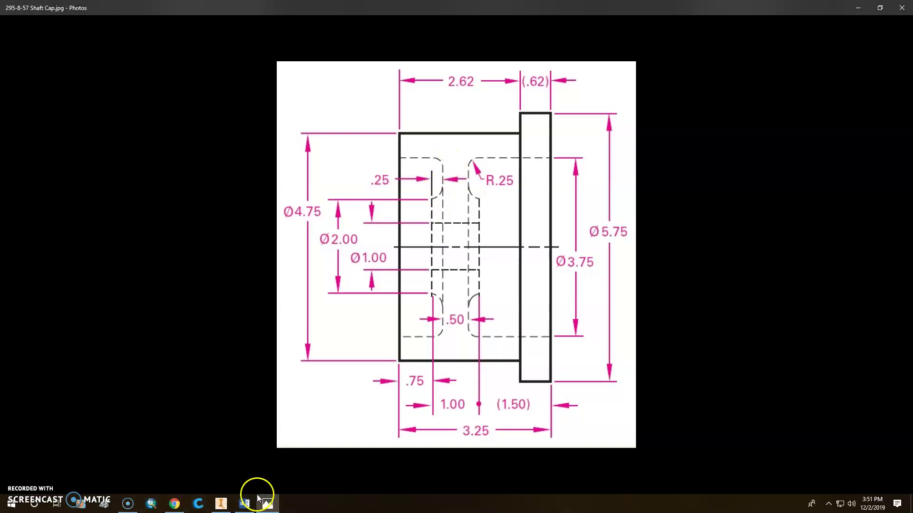
pyautogui.click(221, 504)
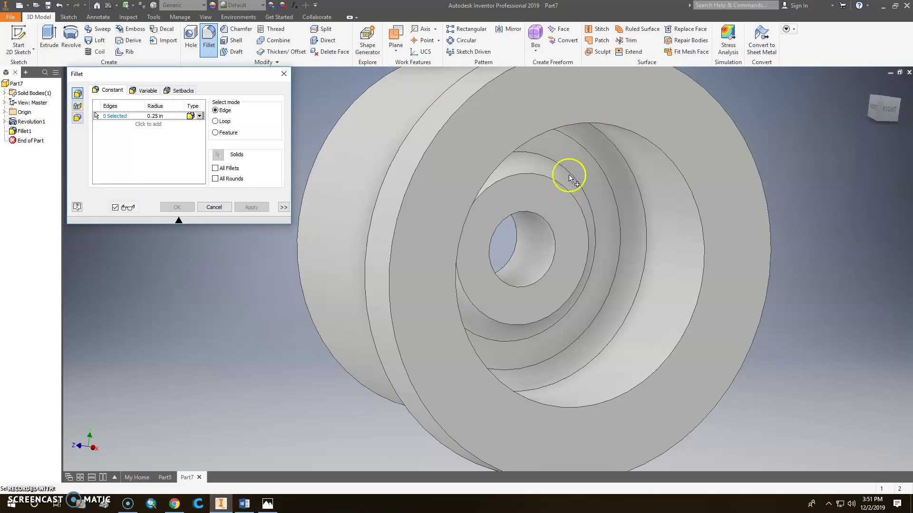
pyautogui.click(873, 99)
pyautogui.click(135, 101)
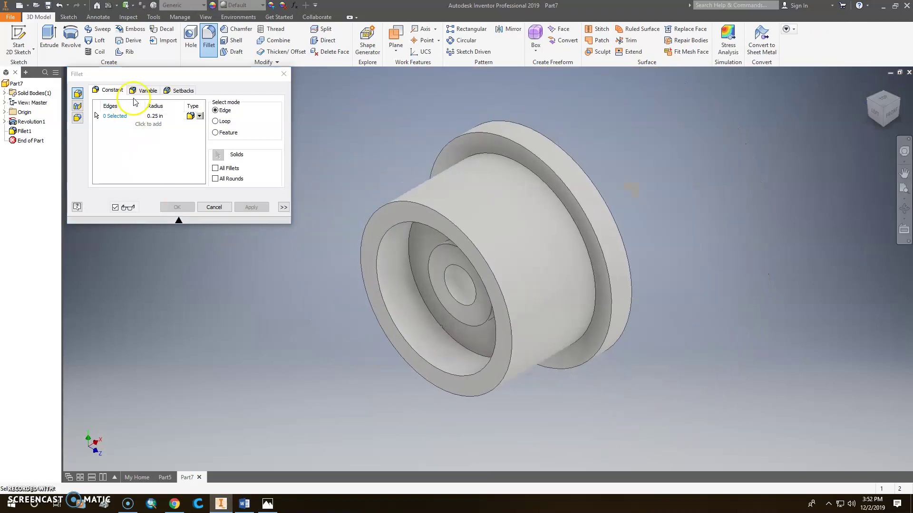
pyautogui.click(410, 245)
pyautogui.scroll(-2, 442, 257)
pyautogui.scroll(8, 440, 249)
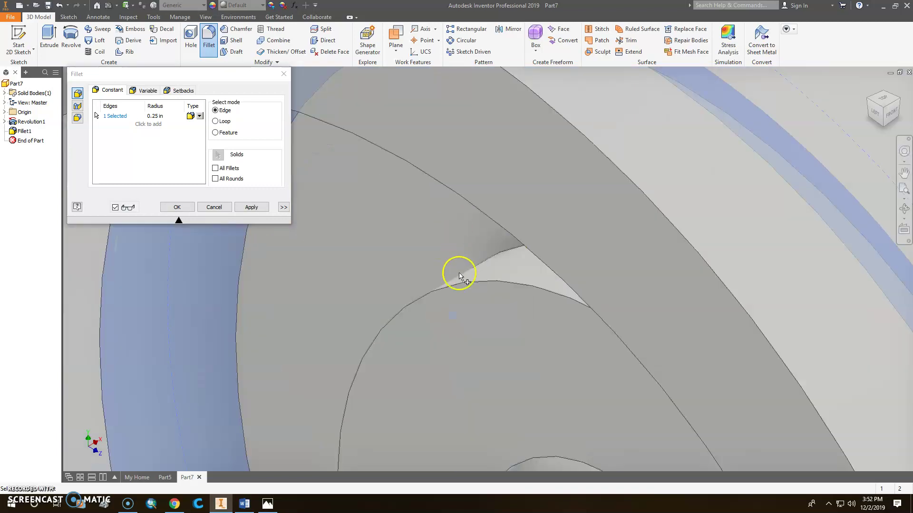
pyautogui.click(513, 252)
pyautogui.click(254, 209)
pyautogui.click(214, 206)
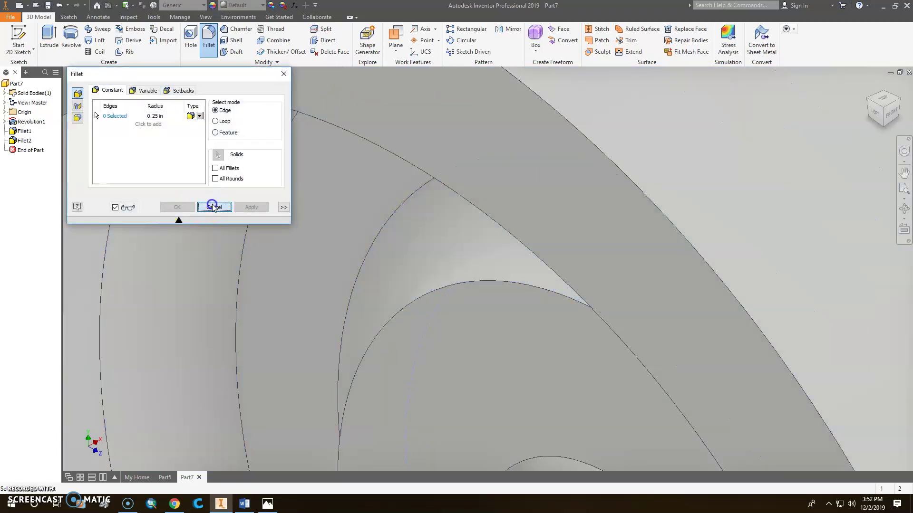
# Step: Check the part name in the reference drawing and save the part as 295-8-57 Shaft Cap
pyautogui.scroll(-5, 432, 254)
pyautogui.scroll(-3, 561, 275)
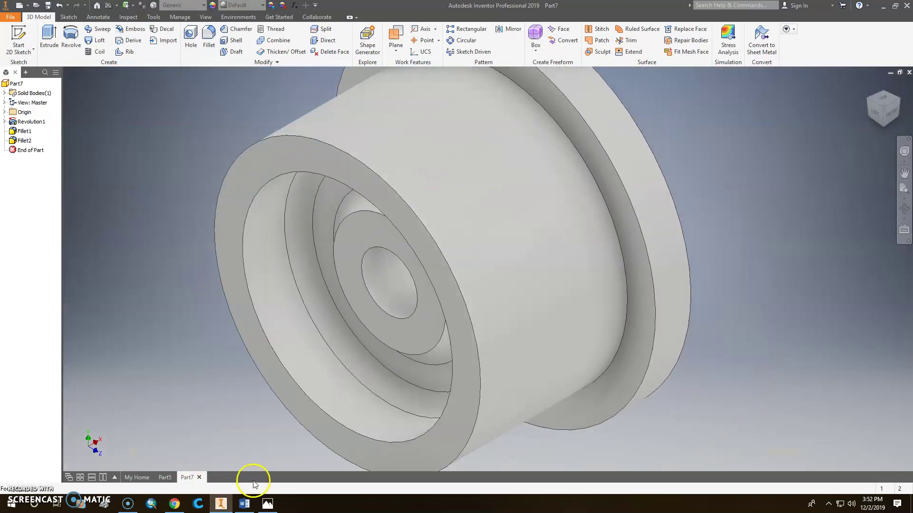
pyautogui.scroll(-2, 459, 343)
pyautogui.moveTo(477, 289); pyautogui.dragTo(483, 292, button='middle')
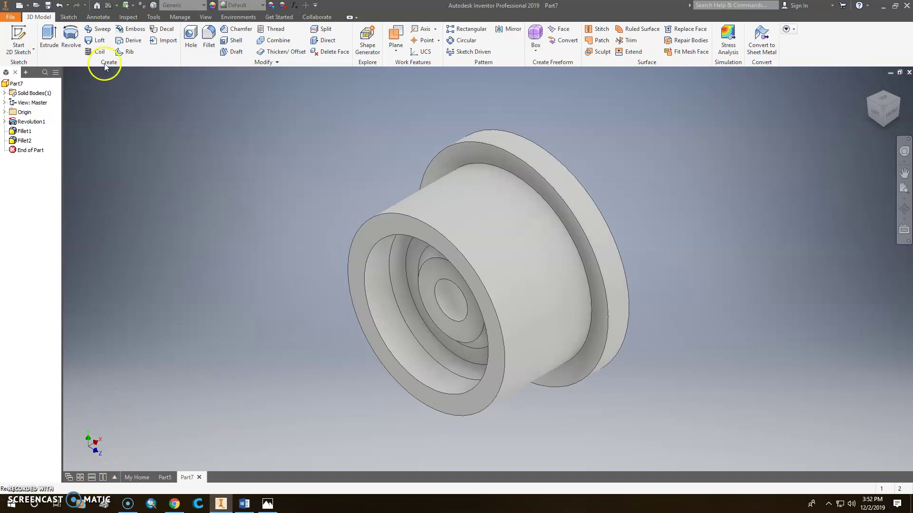
pyautogui.hotkey('ctrl', 's')
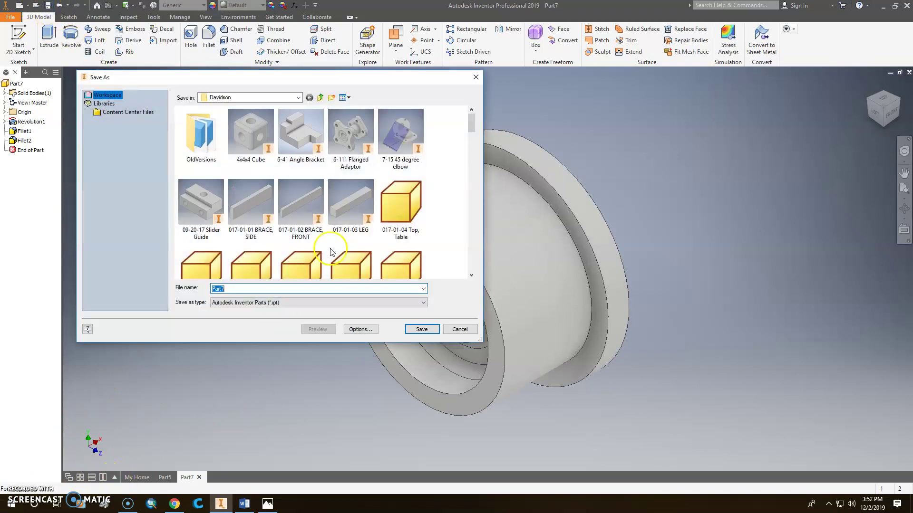
pyautogui.click(268, 505)
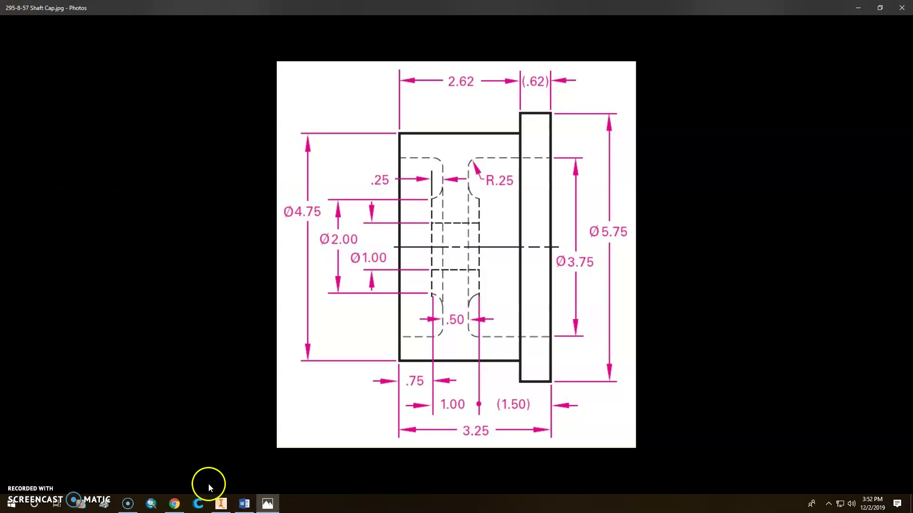
pyautogui.click(221, 503)
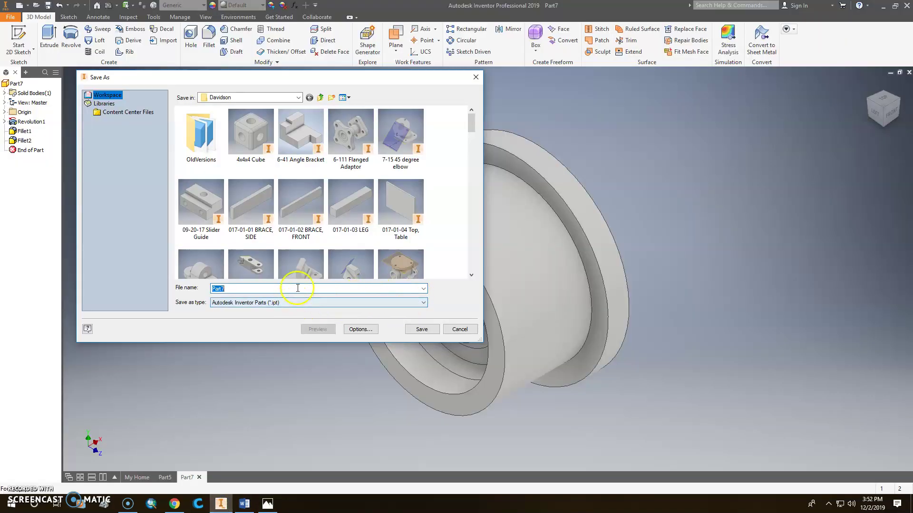
pyautogui.write('295-8-57 Shaft Cap')
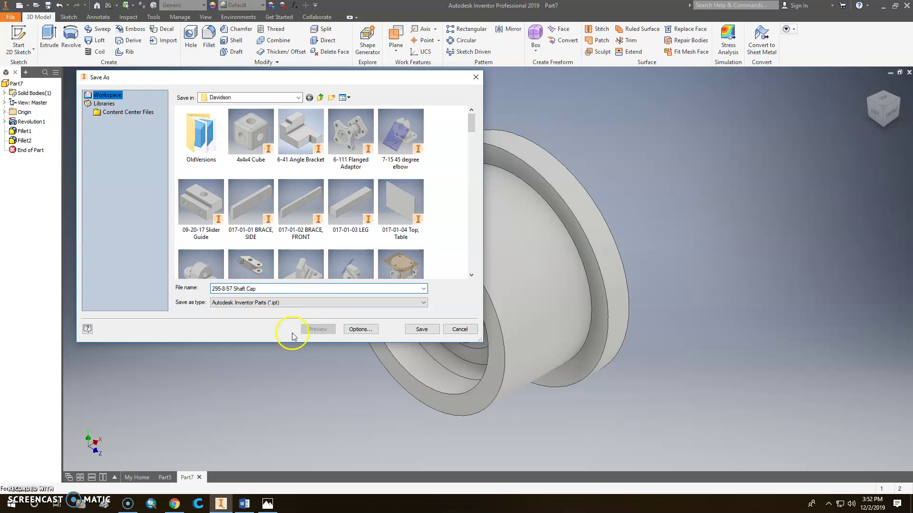
pyautogui.click(266, 504)
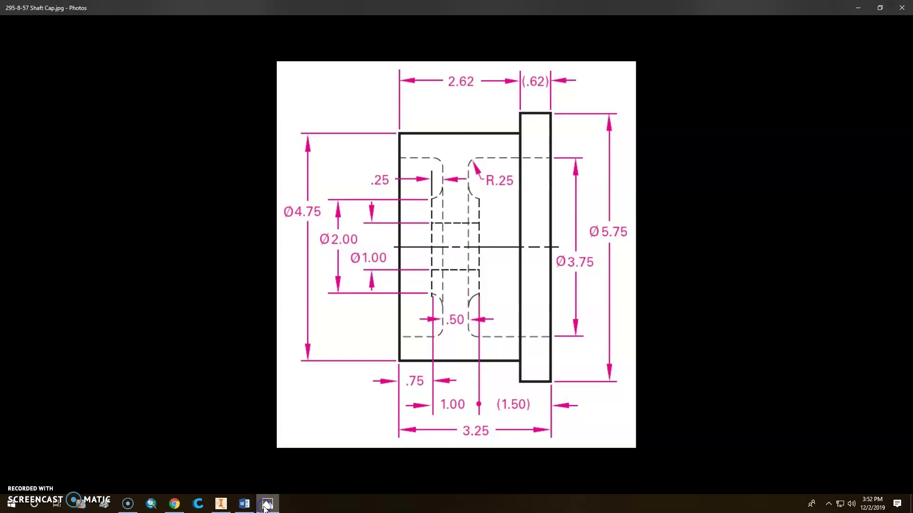
pyautogui.click(226, 505)
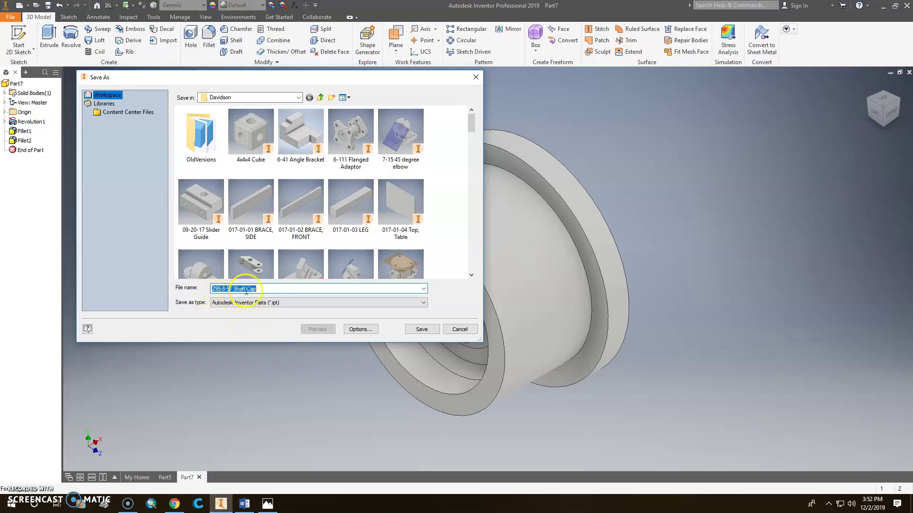
pyautogui.click(422, 329)
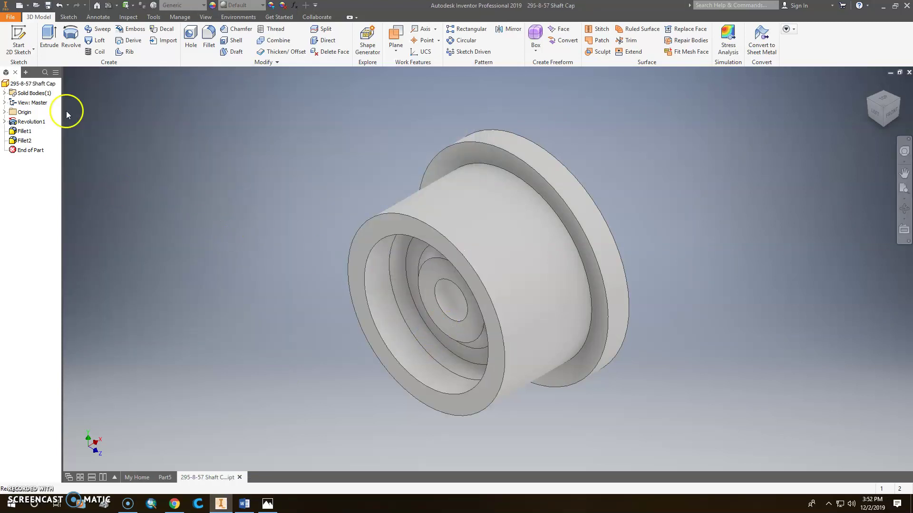
# Step: Create a new inch drawing from the ANSI (in).idw template
pyautogui.click(6, 19)
pyautogui.click(64, 73)
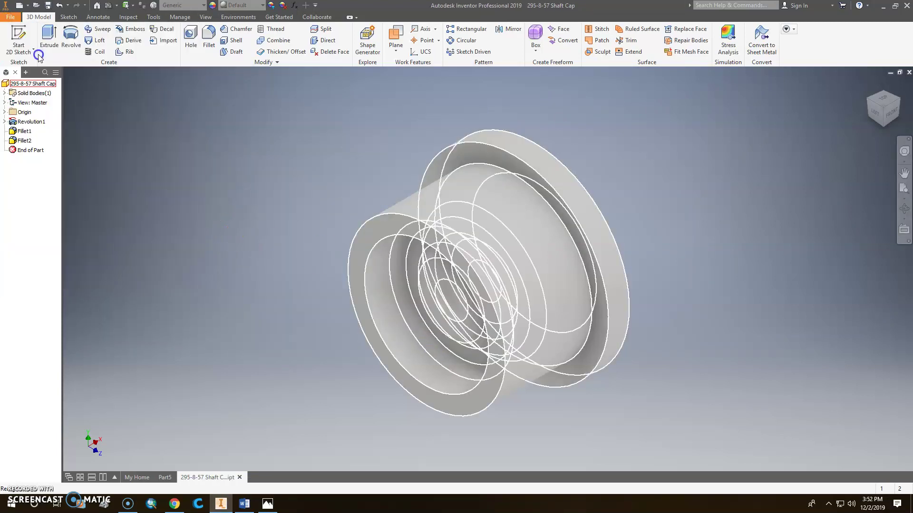
pyautogui.click(323, 245)
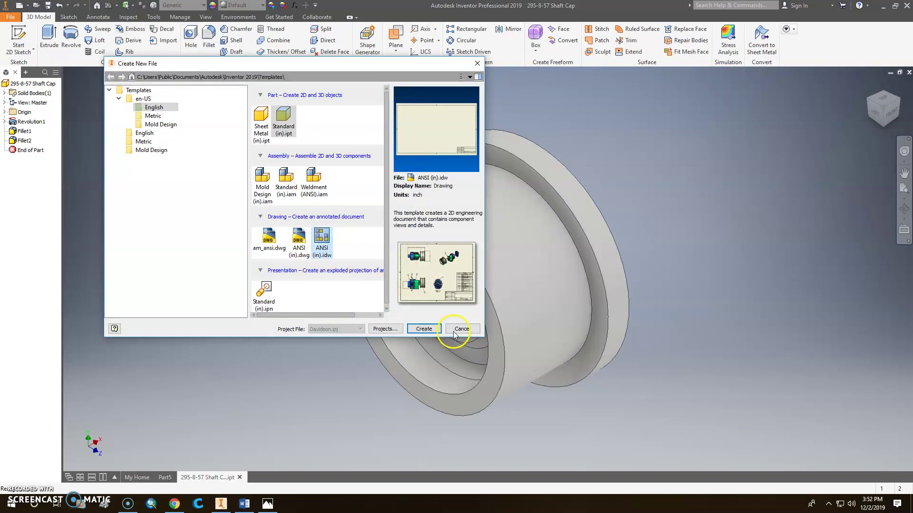
pyautogui.click(423, 328)
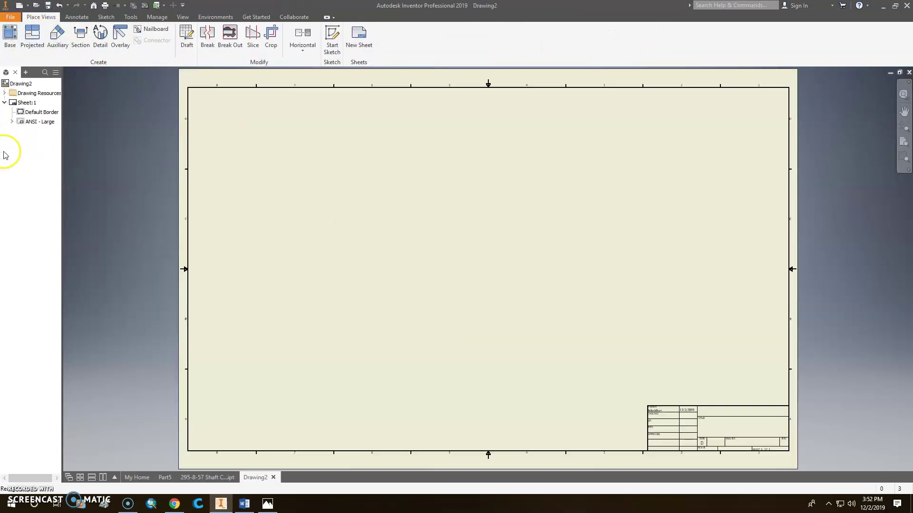
# Step: Change the drawing sheet to size C
pyautogui.rightClick(27, 102)
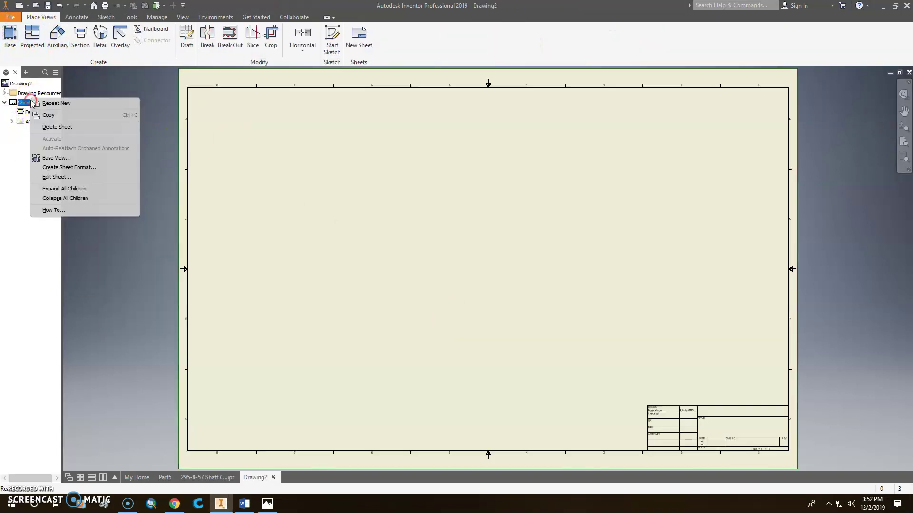
pyautogui.click(70, 180)
pyautogui.click(114, 133)
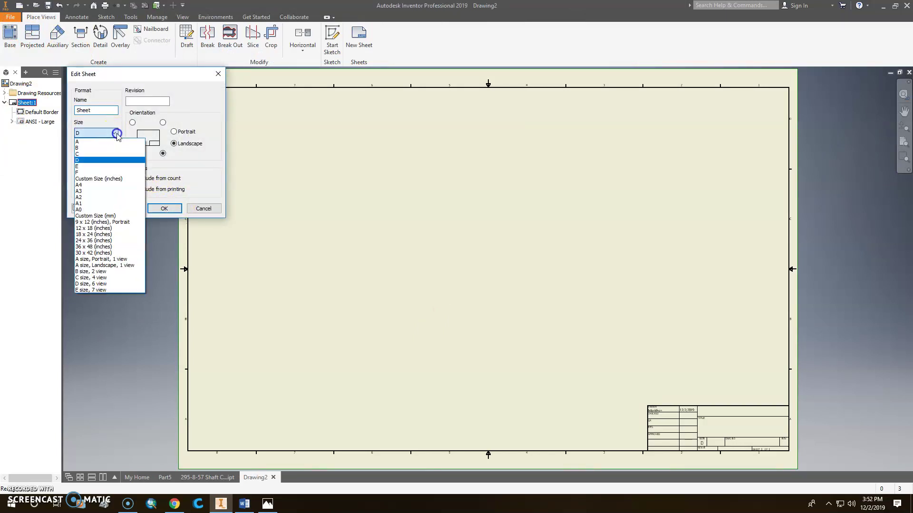
pyautogui.click(101, 154)
pyautogui.click(167, 209)
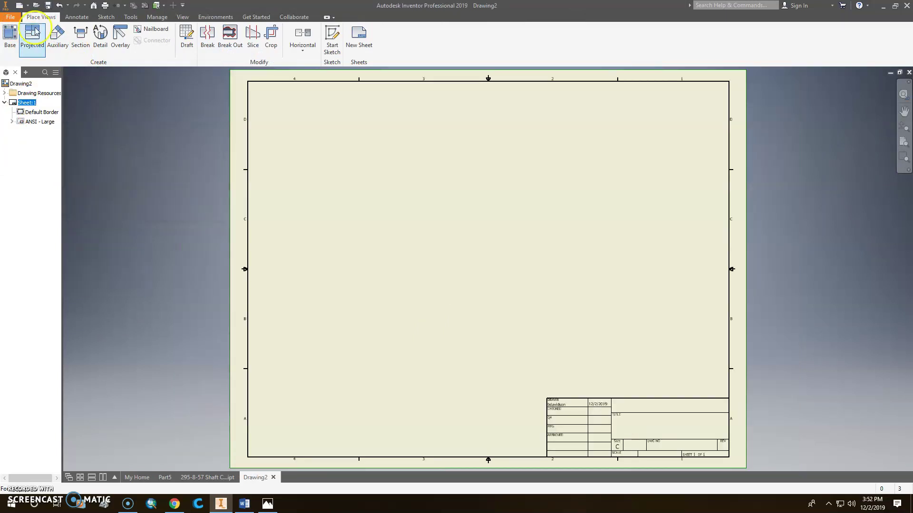
# Step: Place a 1:1 base view of the shaft cap in the Left orientation on the left half of the sheet
pyautogui.click(11, 33)
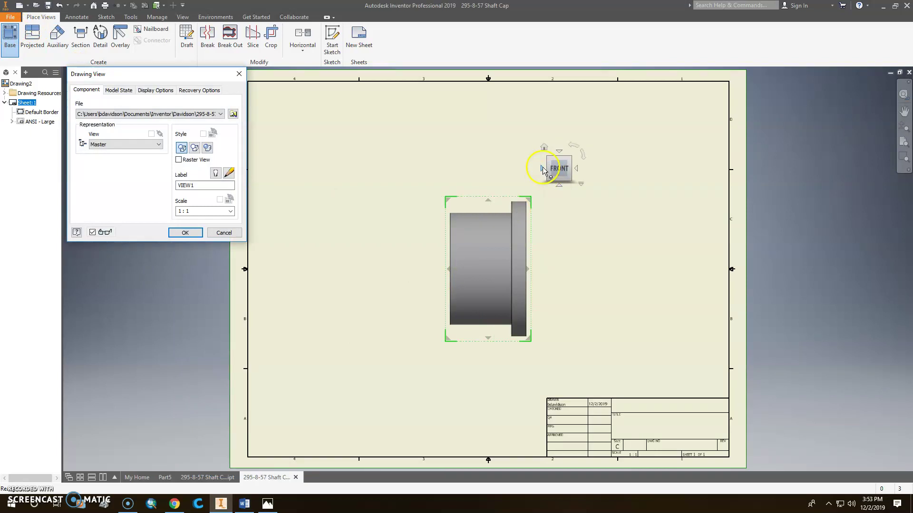
pyautogui.click(542, 169)
pyautogui.moveTo(536, 252); pyautogui.dragTo(439, 244)
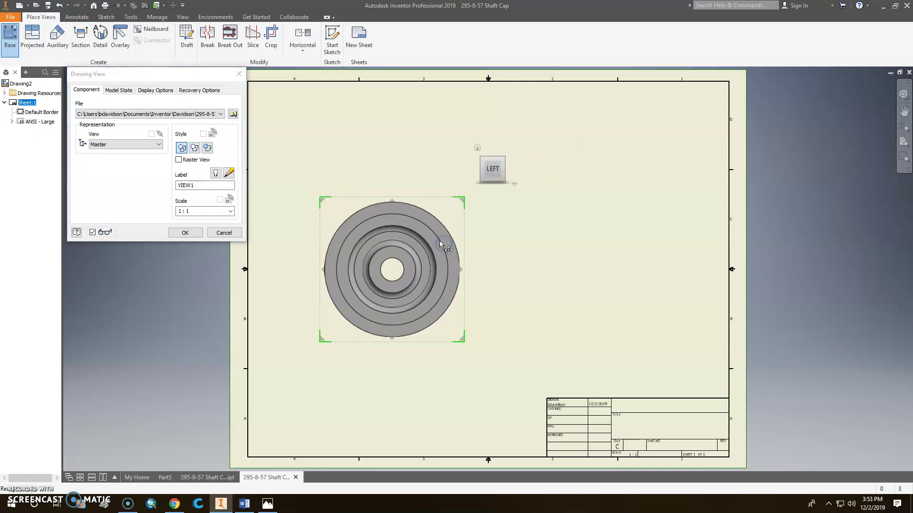
pyautogui.click(185, 232)
# Step: Create a full section view along a vertical line through the circular view's center and place it to the right
pyautogui.click(81, 38)
pyautogui.click(421, 201)
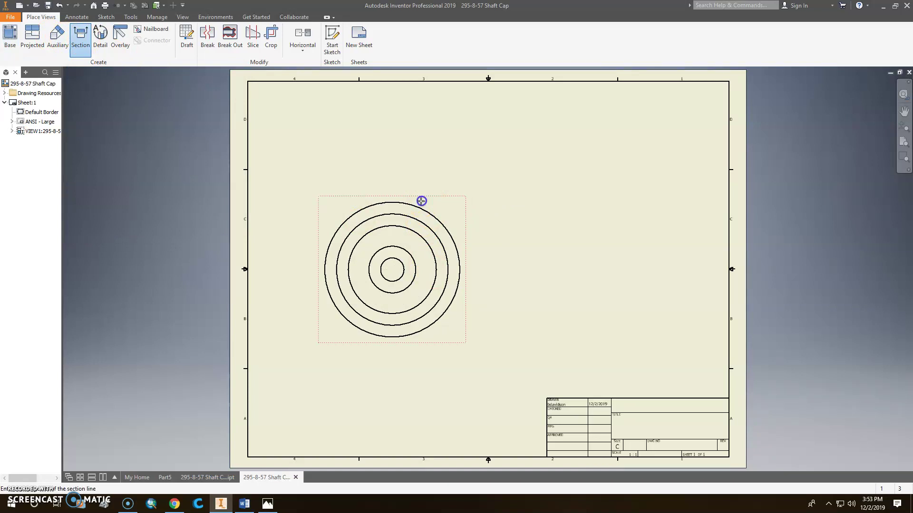
pyautogui.click(392, 197)
pyautogui.click(391, 344)
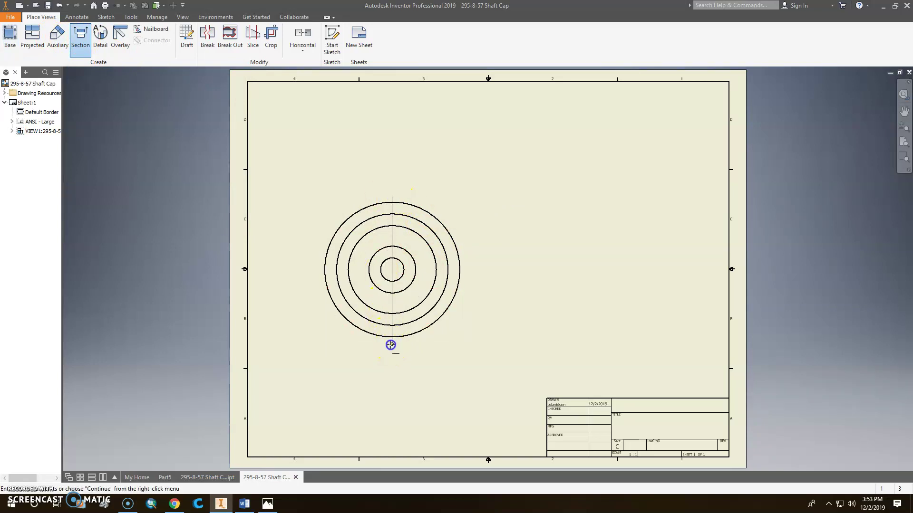
pyautogui.rightClick(391, 344)
pyautogui.click(437, 342)
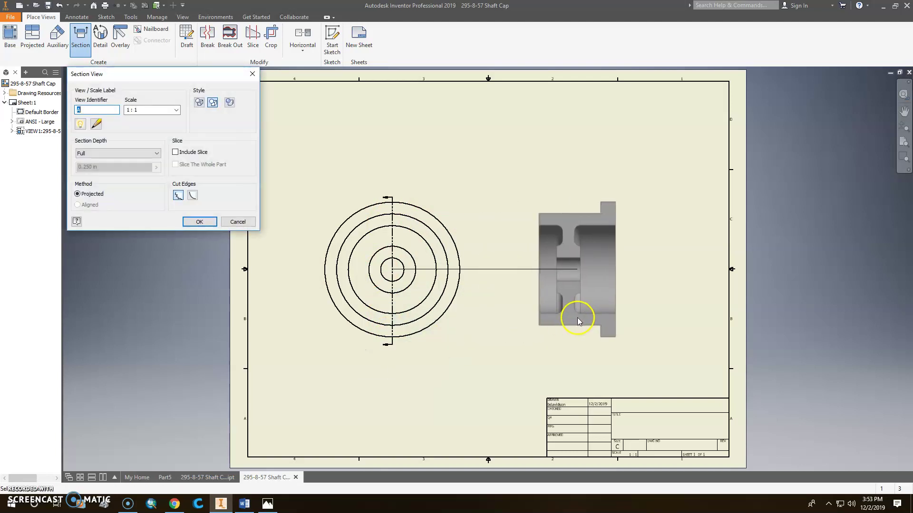
pyautogui.click(577, 318)
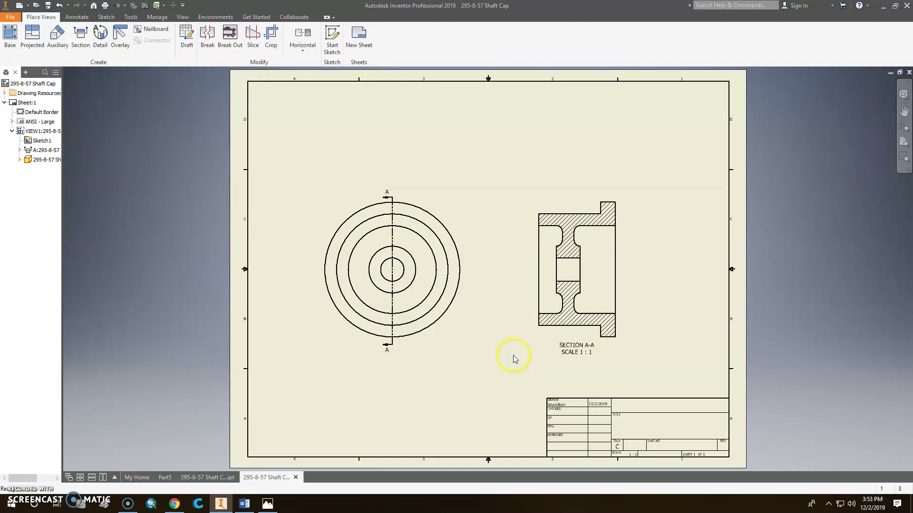
# Step: Dimension the bore circle's diameter to the left of the circular view and append THRU to the dimension text
pyautogui.click(78, 18)
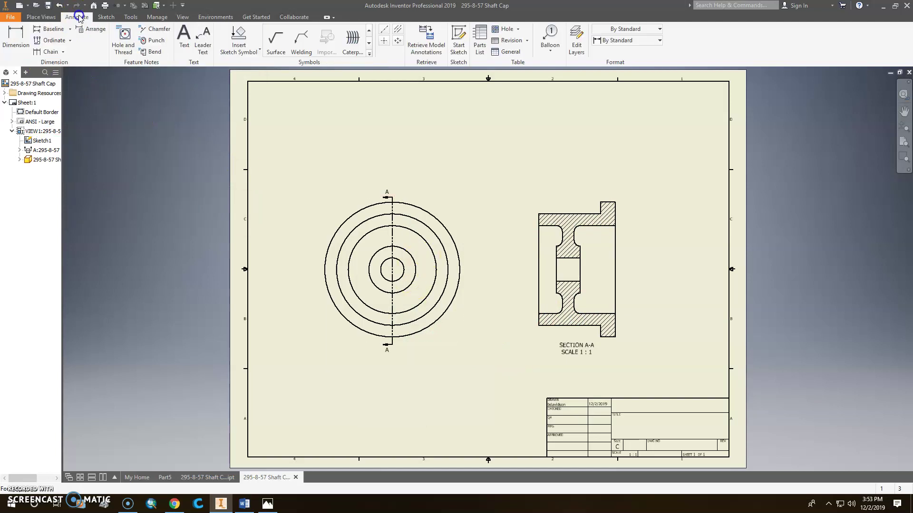
pyautogui.click(15, 40)
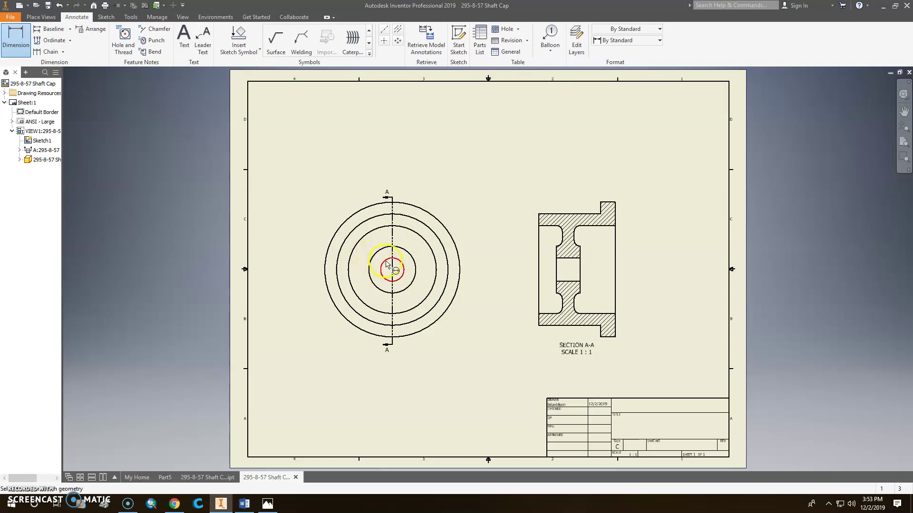
pyautogui.click(386, 265)
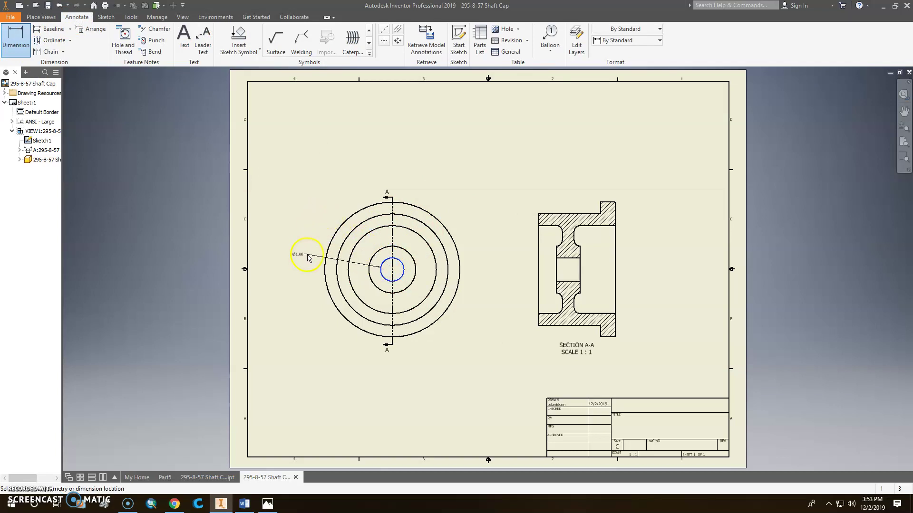
pyautogui.click(423, 240)
pyautogui.click(296, 239)
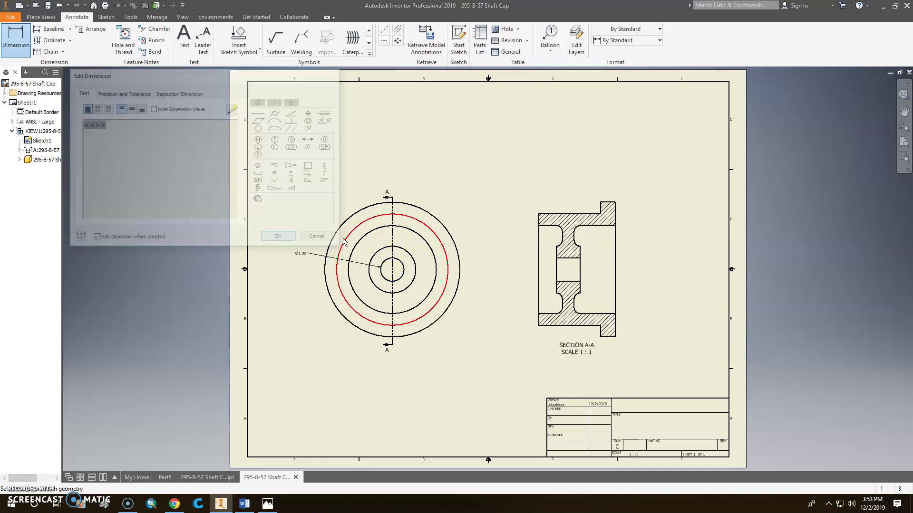
pyautogui.click(303, 254)
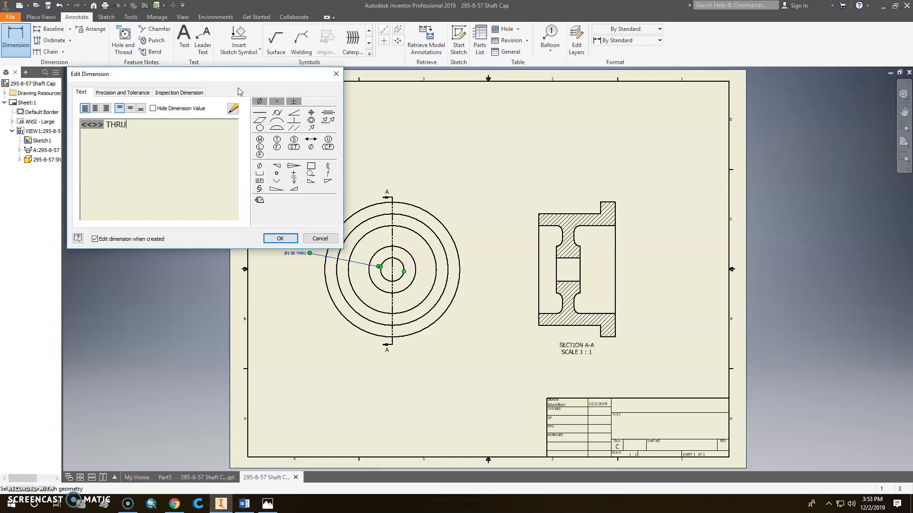
pyautogui.click(280, 238)
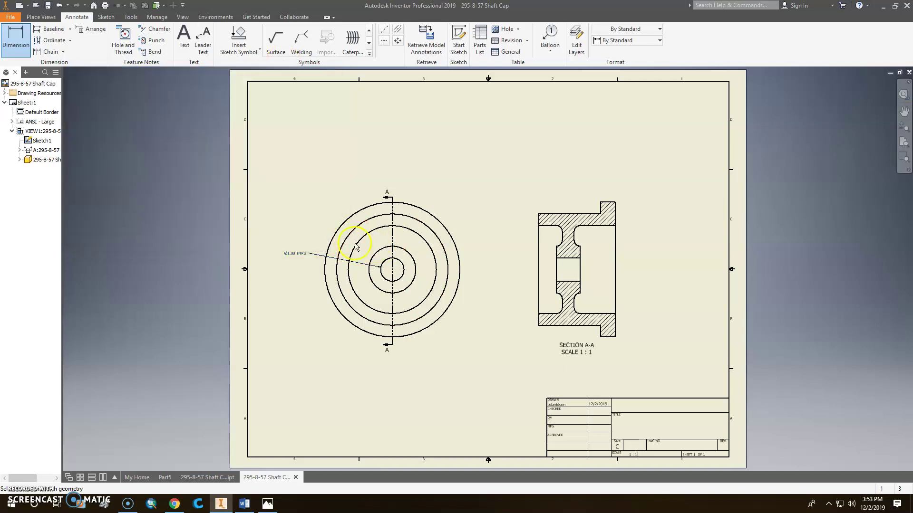
# Step: Dimension the diameters of the hub circle and the recess circle to the left of the circular view
pyautogui.click(376, 256)
pyautogui.click(340, 236)
pyautogui.click(303, 240)
pyautogui.click(361, 244)
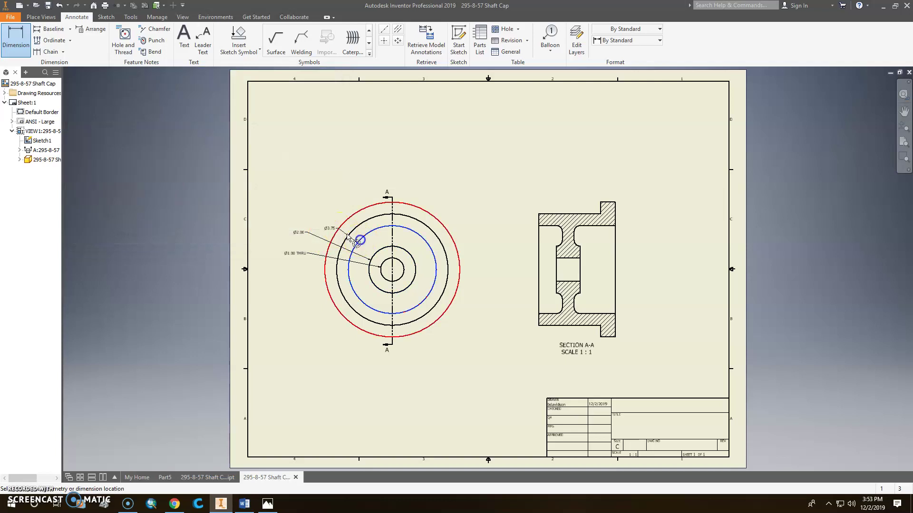
pyautogui.click(311, 205)
pyautogui.click(303, 240)
# Step: Dimension the diameters of the body circle and the outer flange circle to the upper left of the circular view
pyautogui.click(355, 228)
pyautogui.click(313, 200)
pyautogui.click(303, 211)
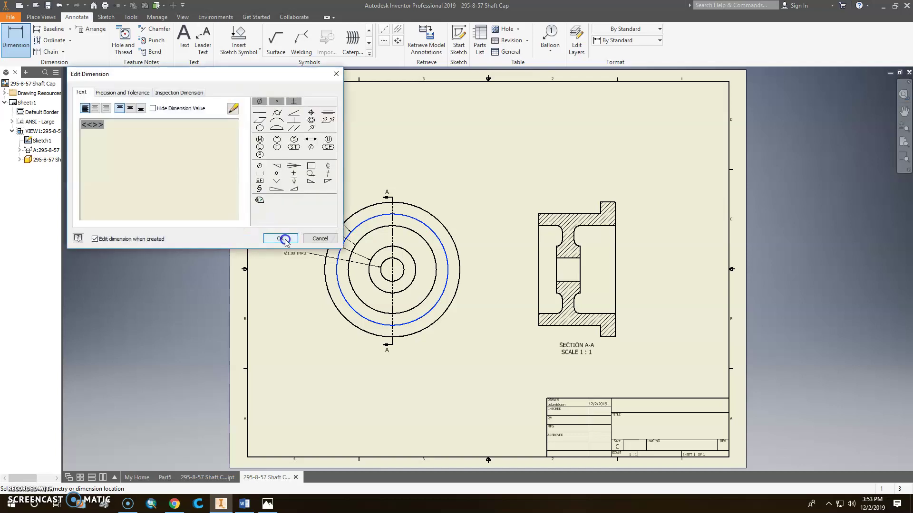
pyautogui.click(281, 237)
pyautogui.click(351, 218)
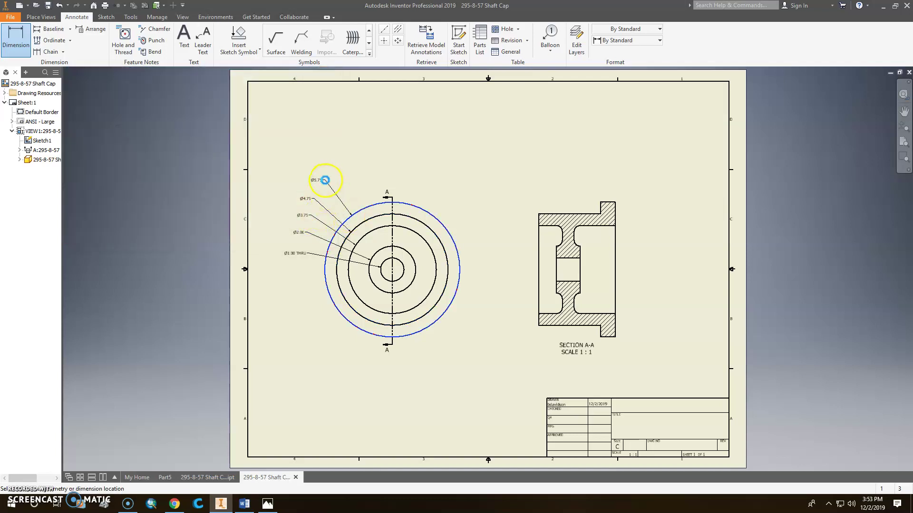
pyautogui.click(323, 202)
pyautogui.click(284, 238)
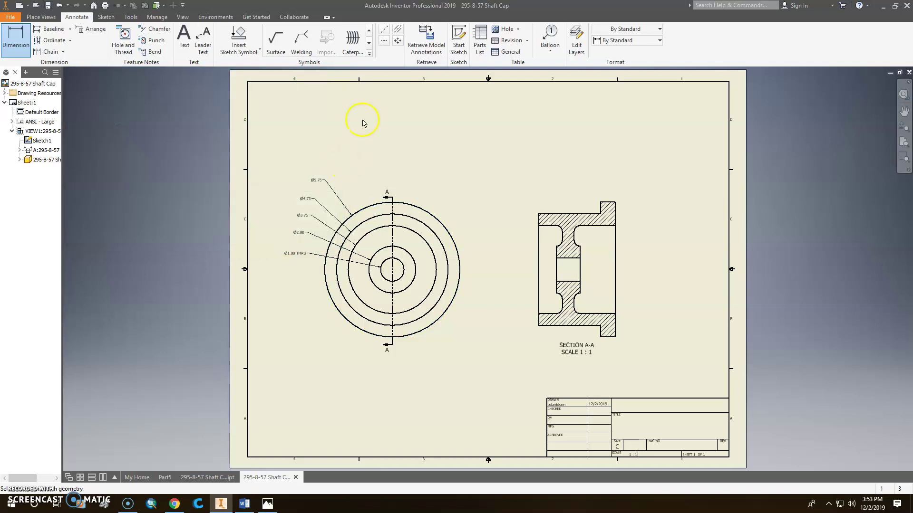
# Step: Add a center mark to the circular view and a bisecting centerline between the section view's upper and lower body edges
pyautogui.click(384, 41)
pyautogui.click(432, 216)
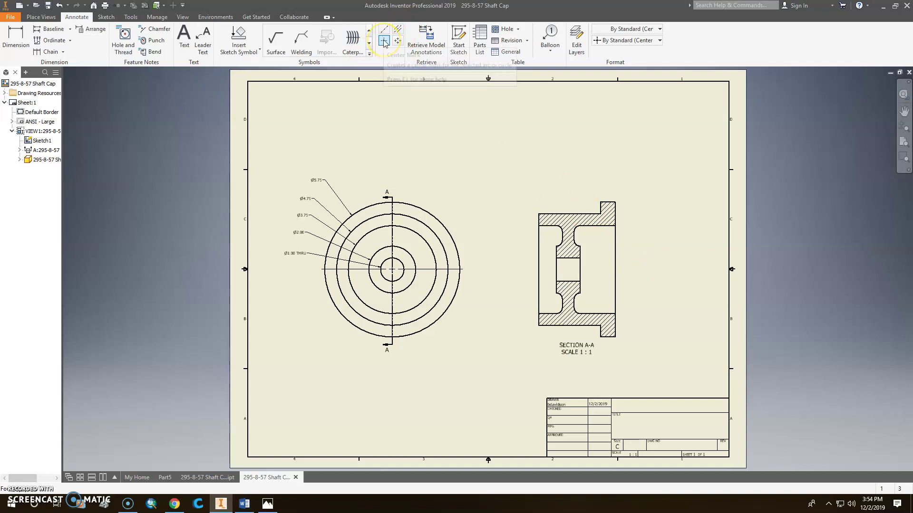
pyautogui.click(399, 29)
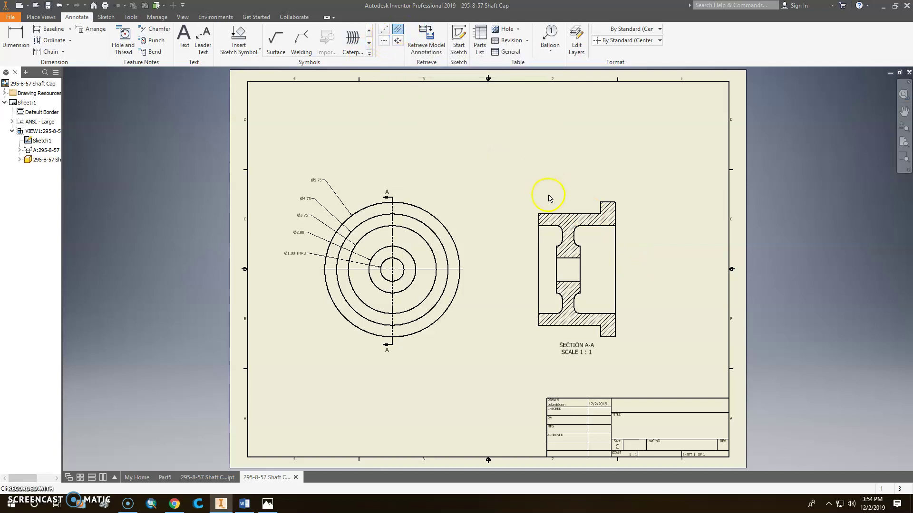
pyautogui.click(554, 326)
pyautogui.press('Escape')
# Step: Extend the section view's horizontal centerline slightly past the part's outer faces
pyautogui.scroll(3, 602, 281)
pyautogui.moveTo(603, 264); pyautogui.dragTo(635, 264)
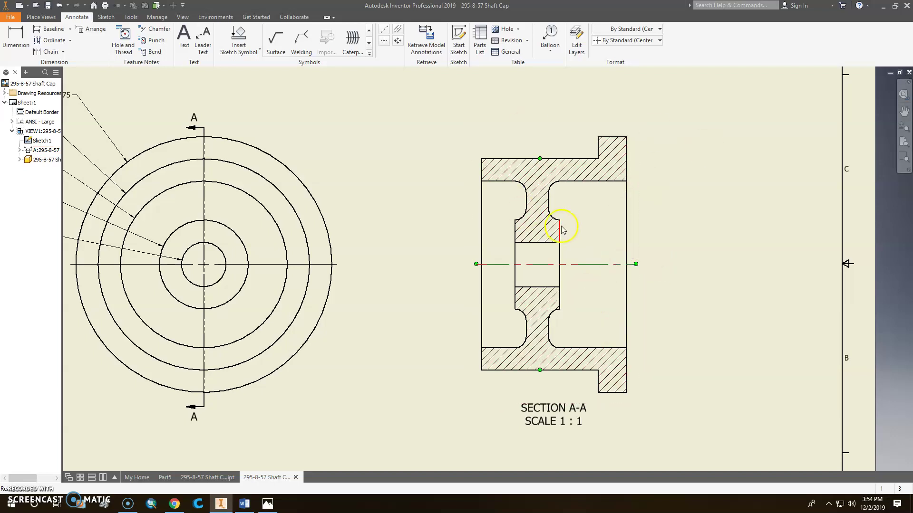
pyautogui.click(466, 166)
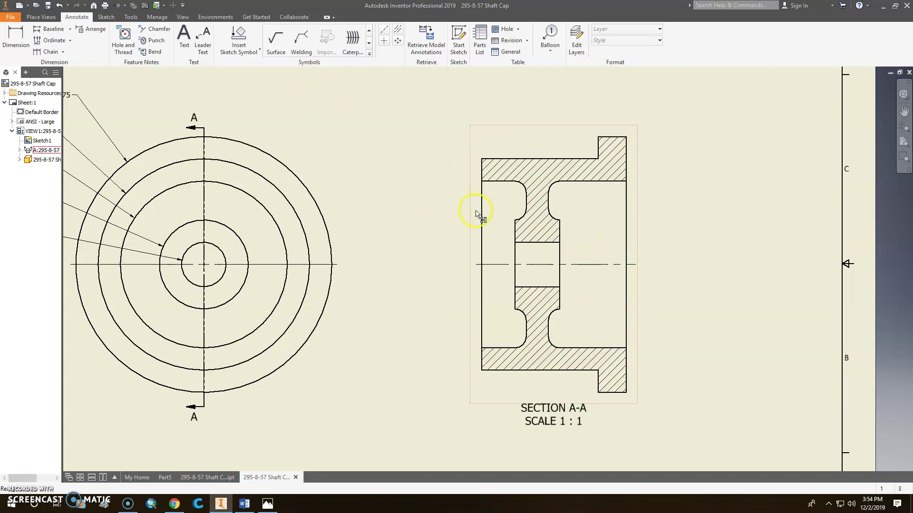
# Step: Dimension the horizontal thickness of the web between the recess walls, placing it above the section view
pyautogui.moveTo(471, 155)
pyautogui.mouseDown(button='middle')
pyautogui.moveTo(387, 193)
pyautogui.moveTo(371, 144)
pyautogui.mouseUp(button='middle')
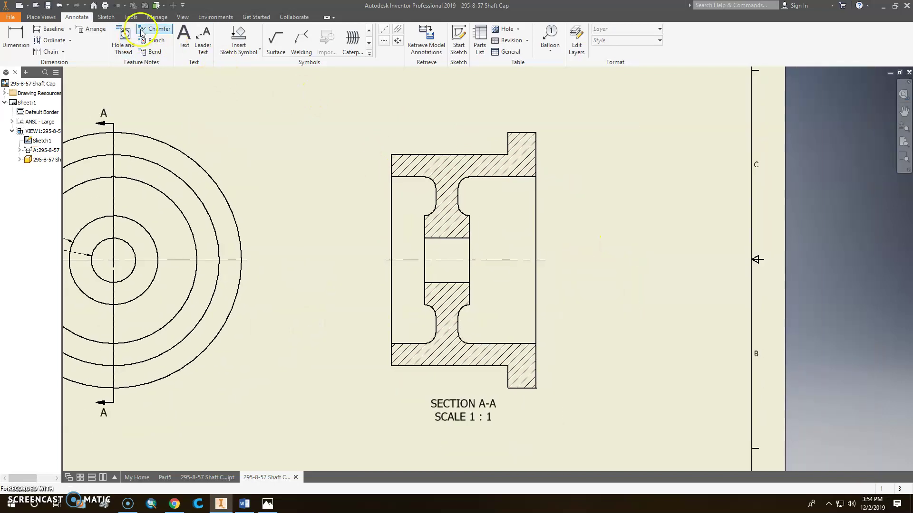
pyautogui.click(16, 38)
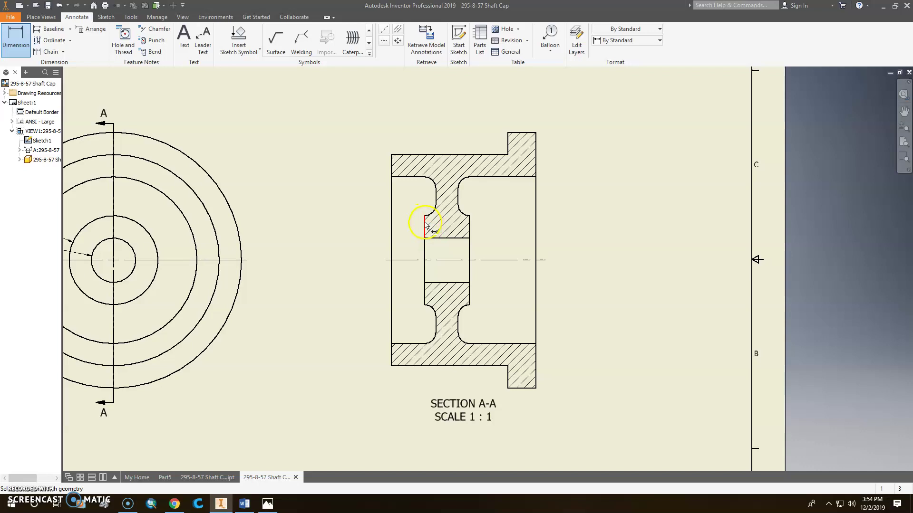
pyautogui.scroll(-3, 436, 197)
pyautogui.click(435, 190)
pyautogui.click(477, 189)
pyautogui.moveTo(476, 188); pyautogui.dragTo(450, 227, button='middle')
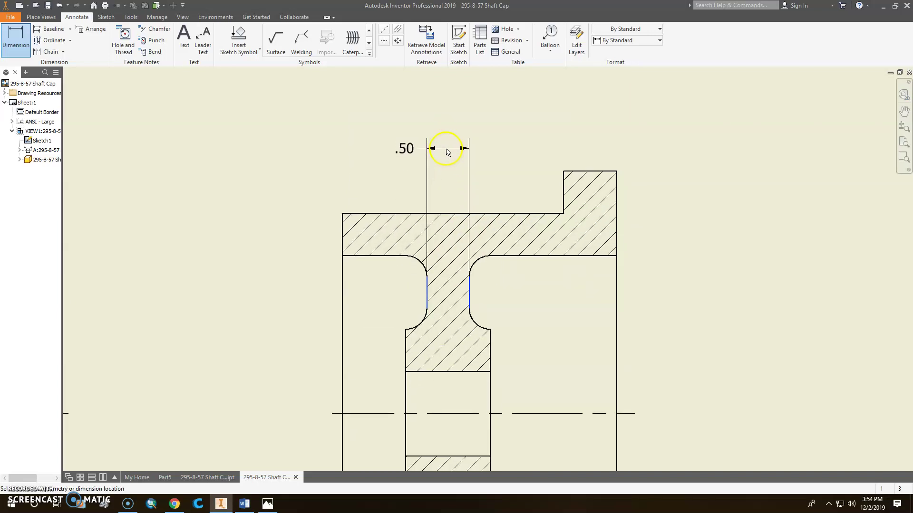
pyautogui.click(446, 147)
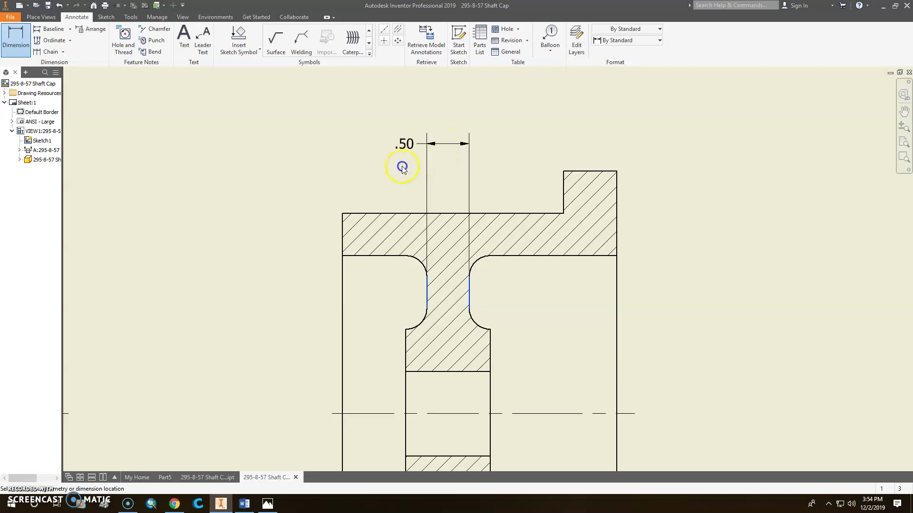
pyautogui.click(280, 240)
# Step: Dimension the hub's width in the section view, placing it above the web thickness dimension
pyautogui.click(405, 348)
pyautogui.click(490, 346)
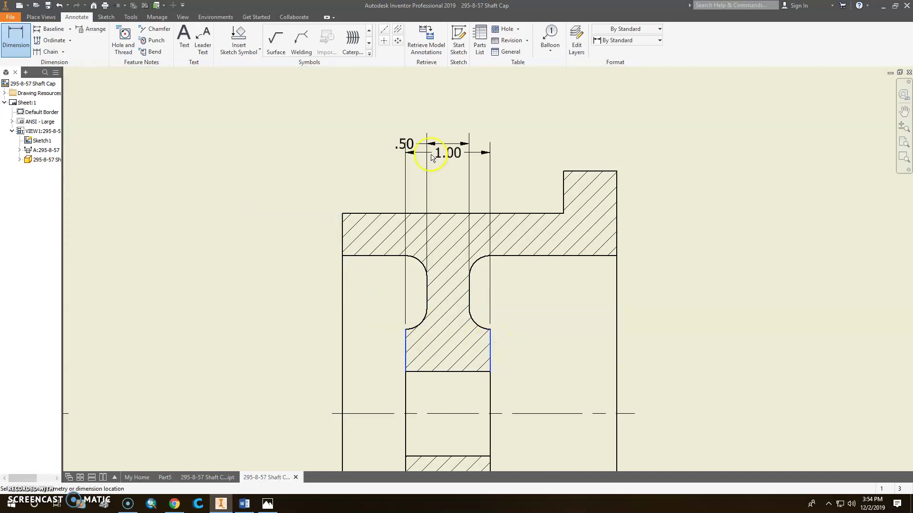
pyautogui.click(440, 119)
pyautogui.click(289, 255)
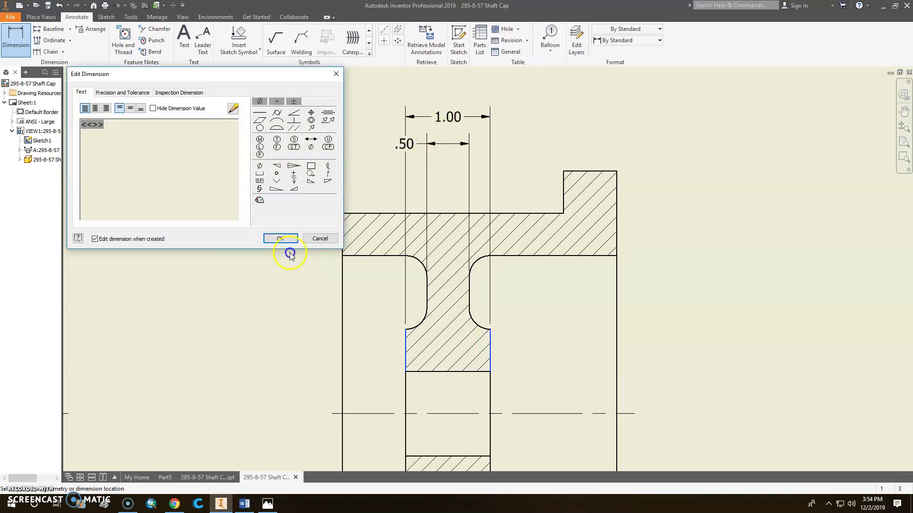
pyautogui.click(284, 238)
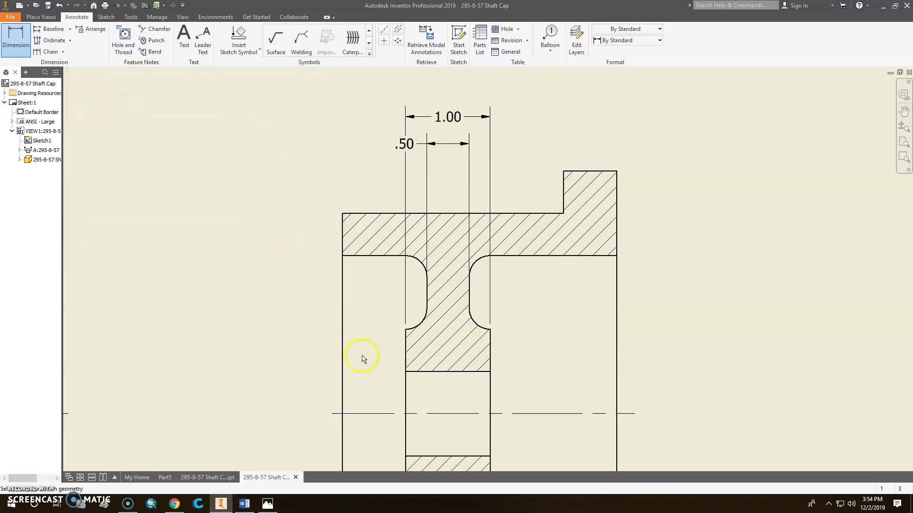
# Step: Move the web thickness dimension's text to the right of the hub's extension lines above the section view
pyautogui.click(417, 145)
pyautogui.press('Return')
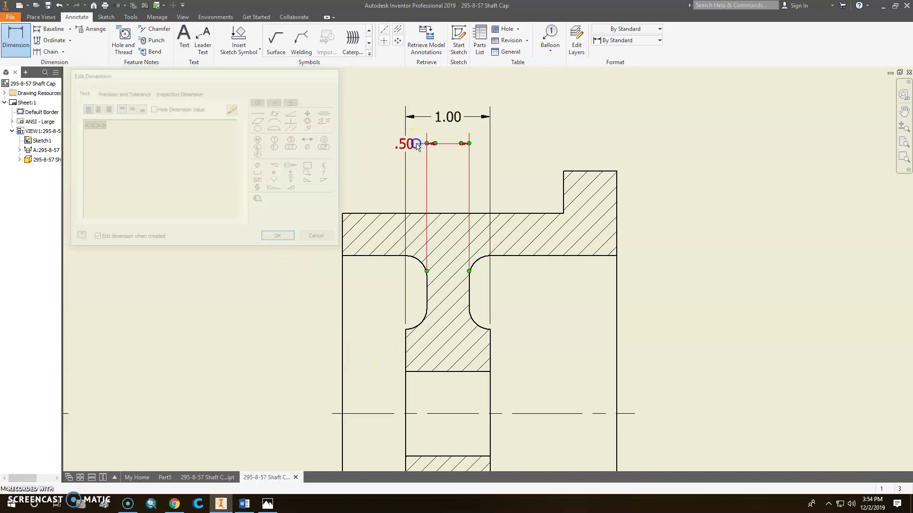
pyautogui.press('Escape')
pyautogui.moveTo(404, 144); pyautogui.dragTo(509, 149)
pyautogui.click(196, 40)
# Step: Dimension the distance from the body's left face to the hub's left face, in line with the hub width dimension
pyautogui.press('d')
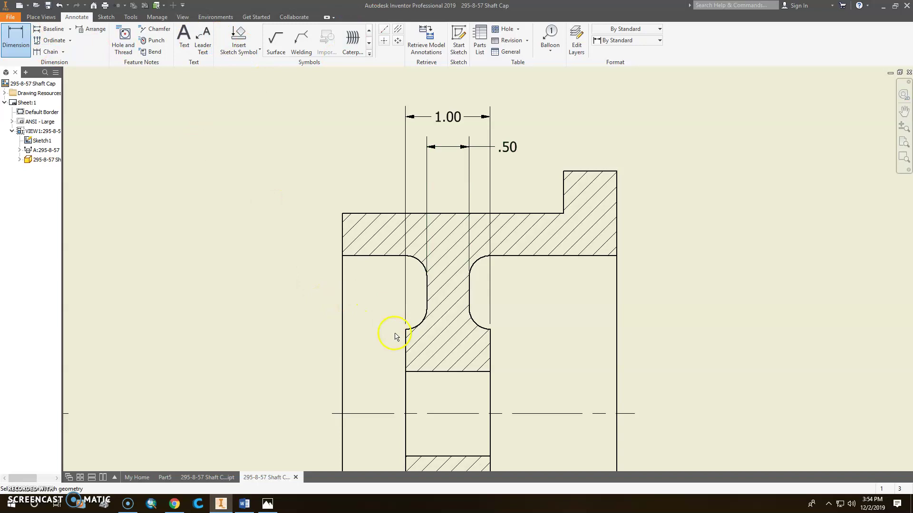
pyautogui.click(405, 338)
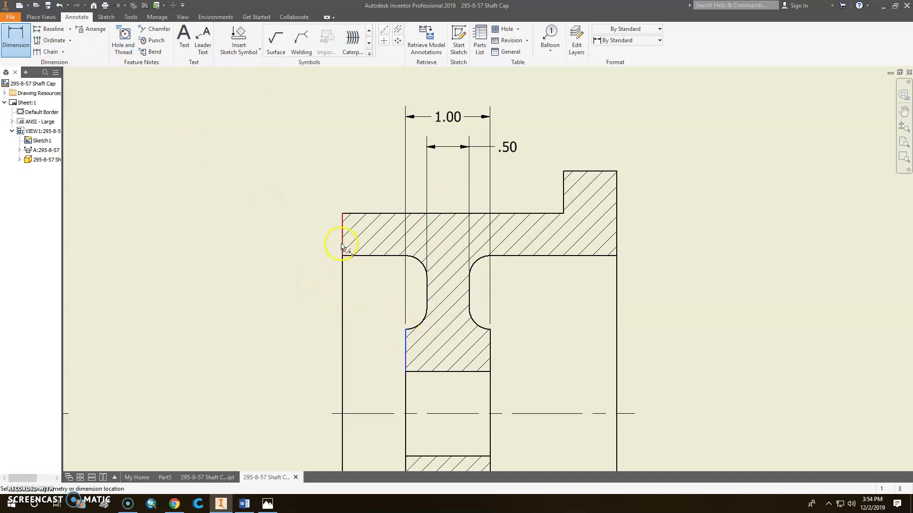
pyautogui.click(344, 245)
pyautogui.click(369, 119)
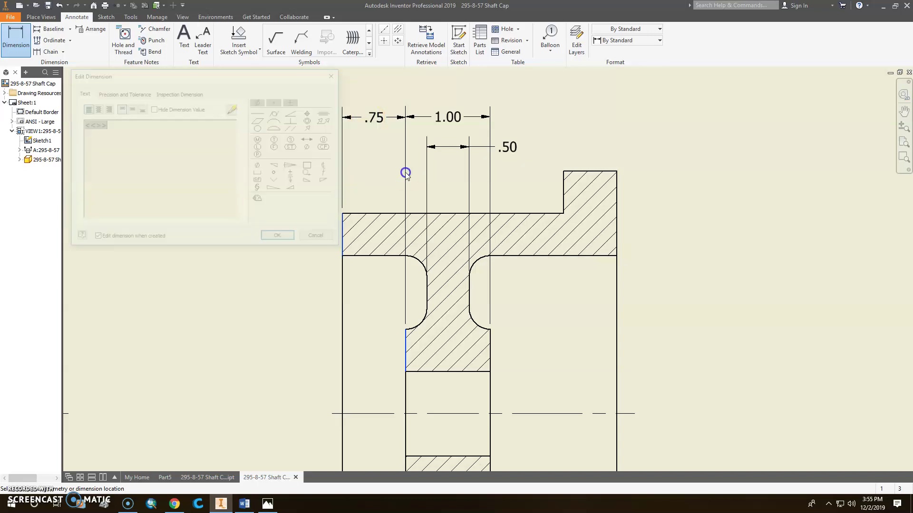
pyautogui.click(287, 239)
# Step: Dimension the length of the body's upper edge up to the flange, above the existing section view dimensions
pyautogui.scroll(-3, 492, 235)
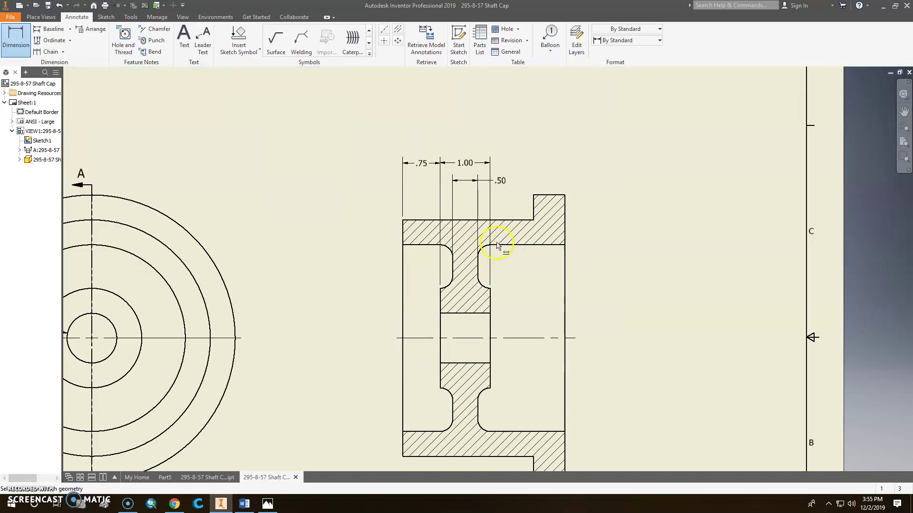
pyautogui.click(22, 41)
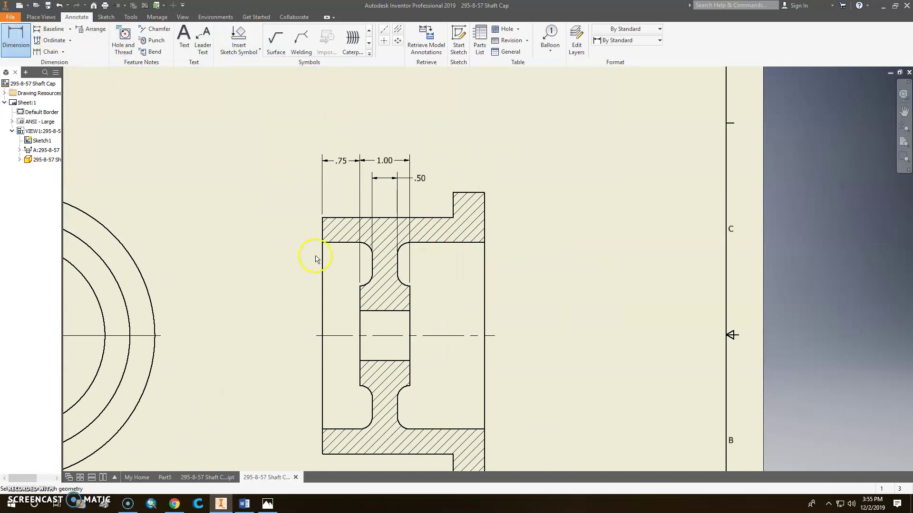
pyautogui.click(334, 217)
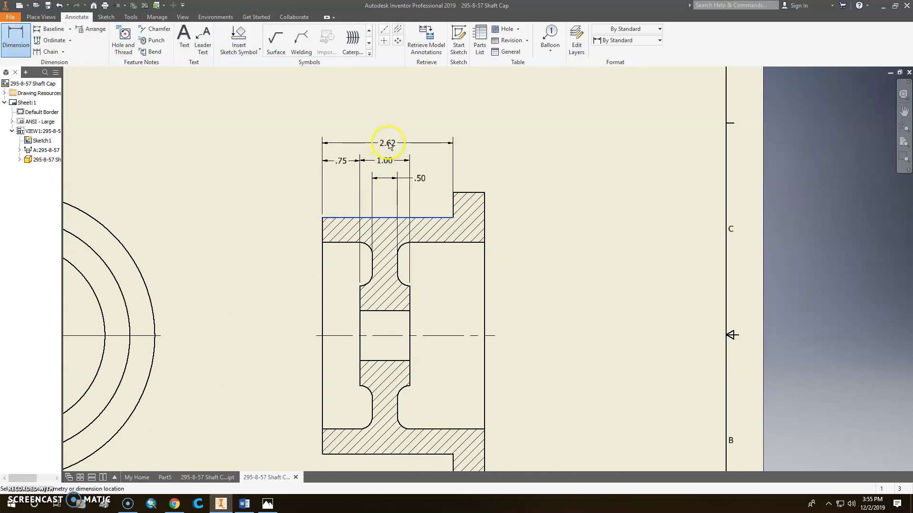
pyautogui.click(389, 145)
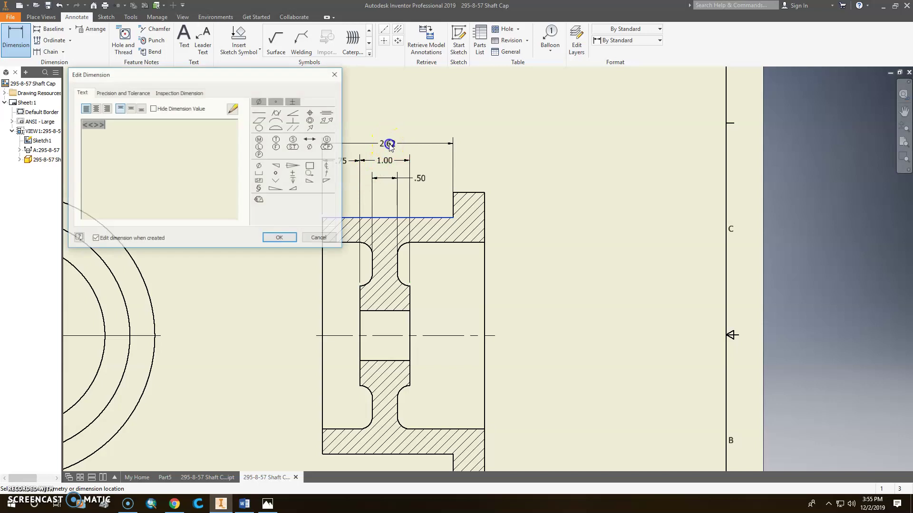
pyautogui.click(288, 241)
# Step: Dimension the part's overall width between its outer left and right faces as the topmost section view dimension
pyautogui.click(323, 229)
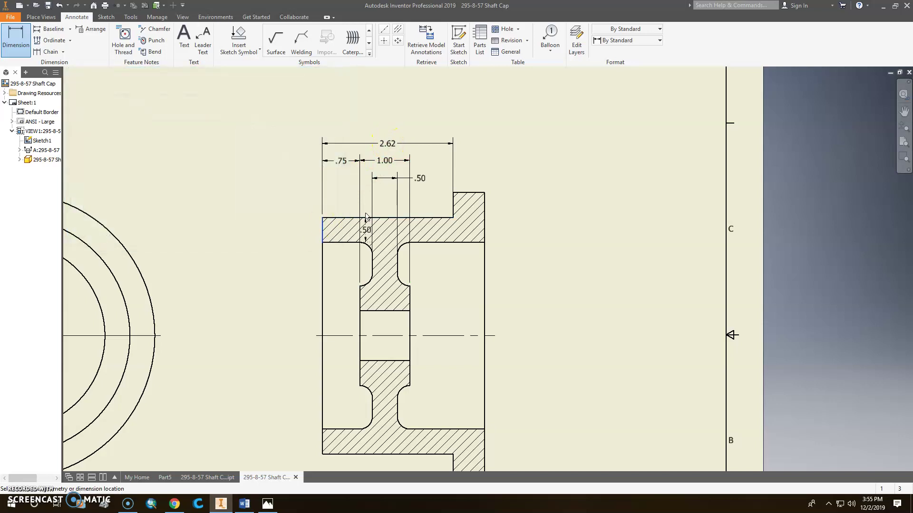
pyautogui.click(485, 201)
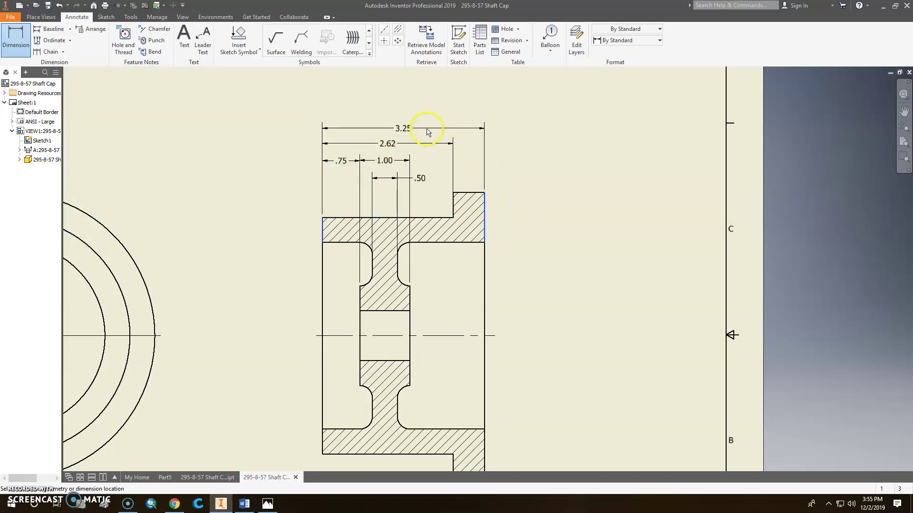
pyautogui.click(426, 130)
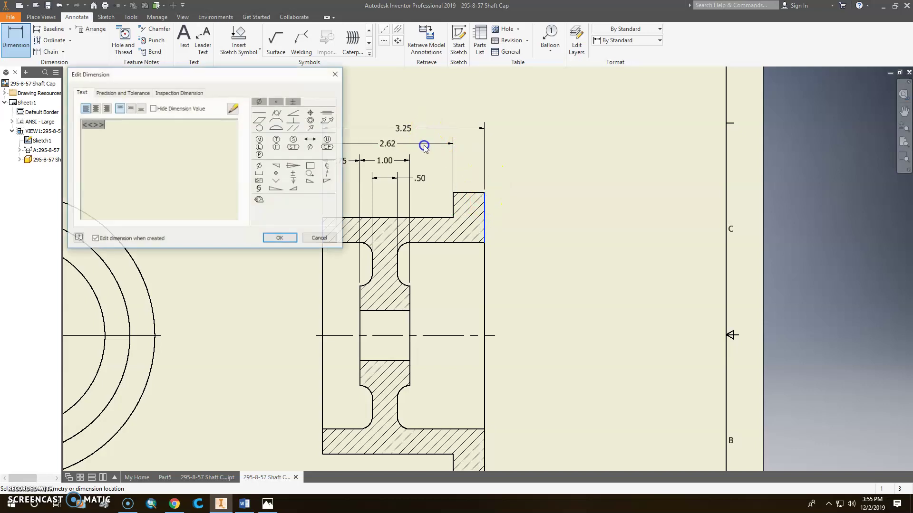
pyautogui.click(287, 240)
# Step: Check the shaft cap reference image and dimension the offset between the hub's and web's left faces, below the web thickness dimension
pyautogui.scroll(-2, 465, 324)
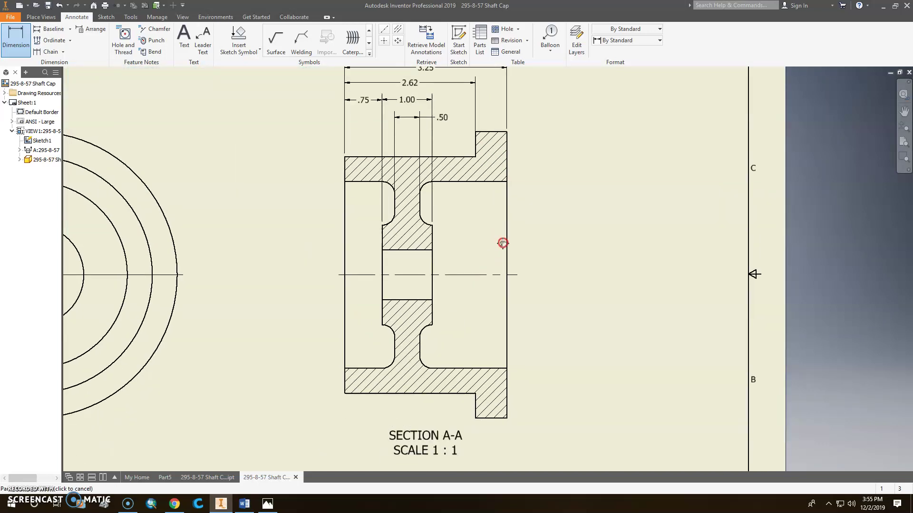
pyautogui.click(275, 504)
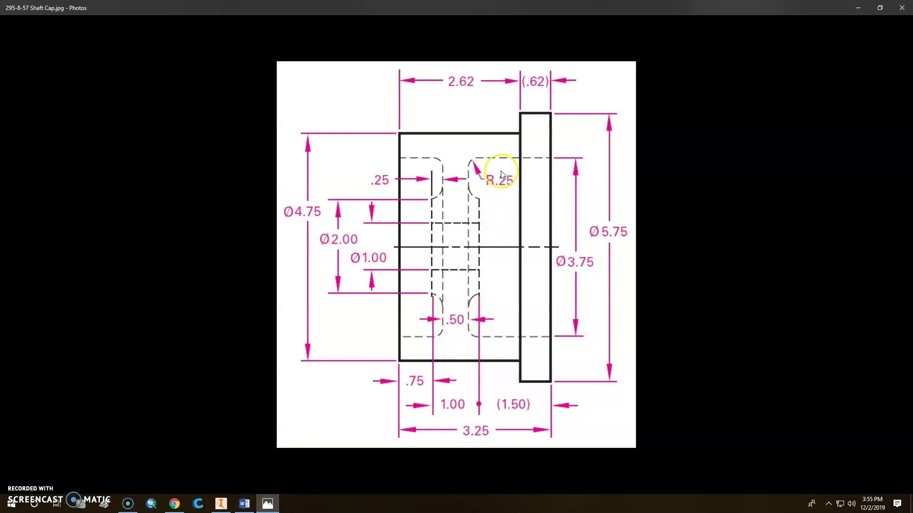
pyautogui.click(259, 502)
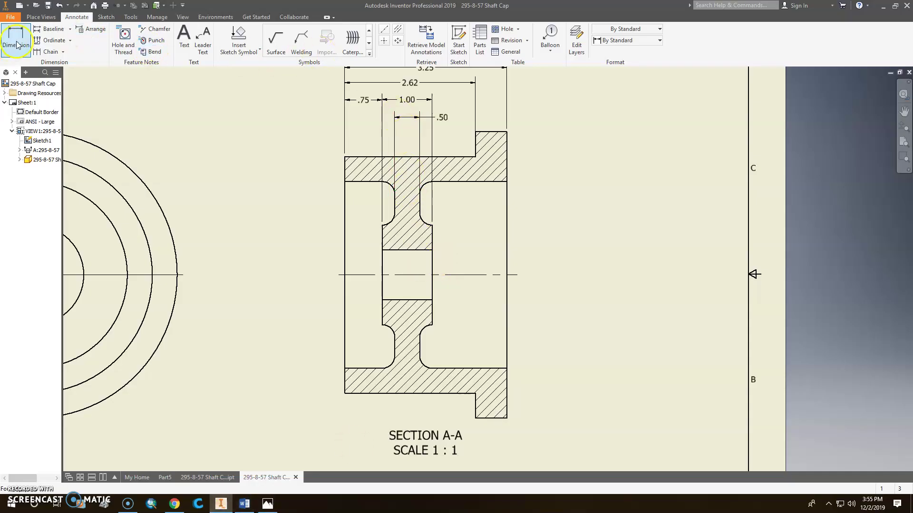
pyautogui.scroll(5, 395, 204)
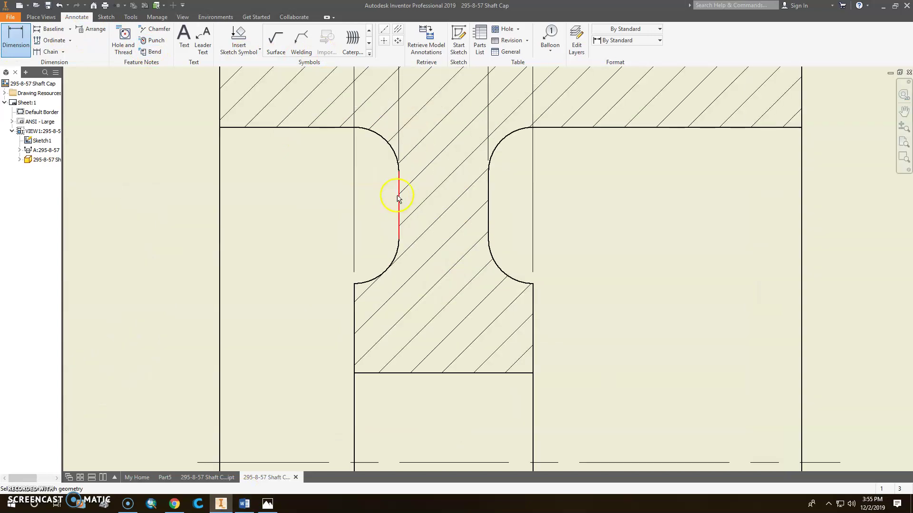
pyautogui.click(399, 191)
pyautogui.click(354, 292)
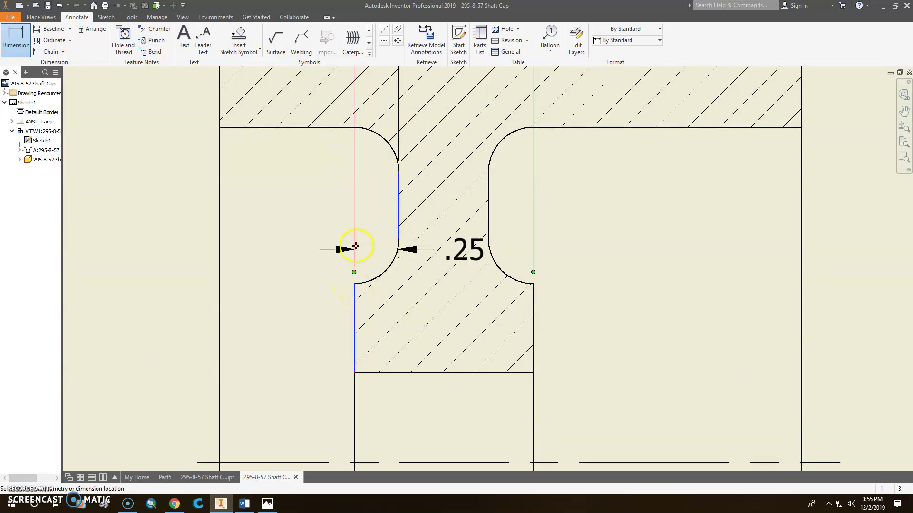
pyautogui.scroll(-5, 353, 255)
pyautogui.click(350, 181)
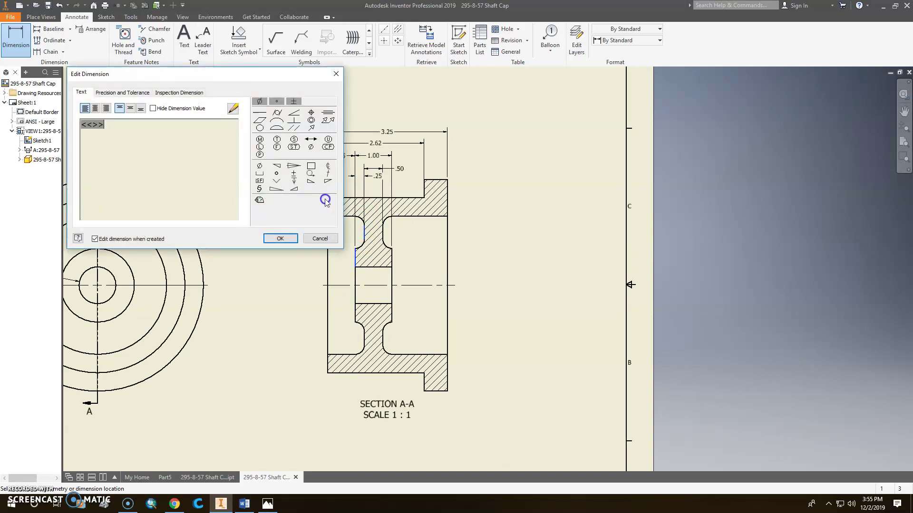
pyautogui.click(294, 239)
# Step: Move the hub-to-web offset dimension's text to the left of its extension lines above the section view
pyautogui.scroll(-2, 333, 214)
pyautogui.scroll(8, 381, 189)
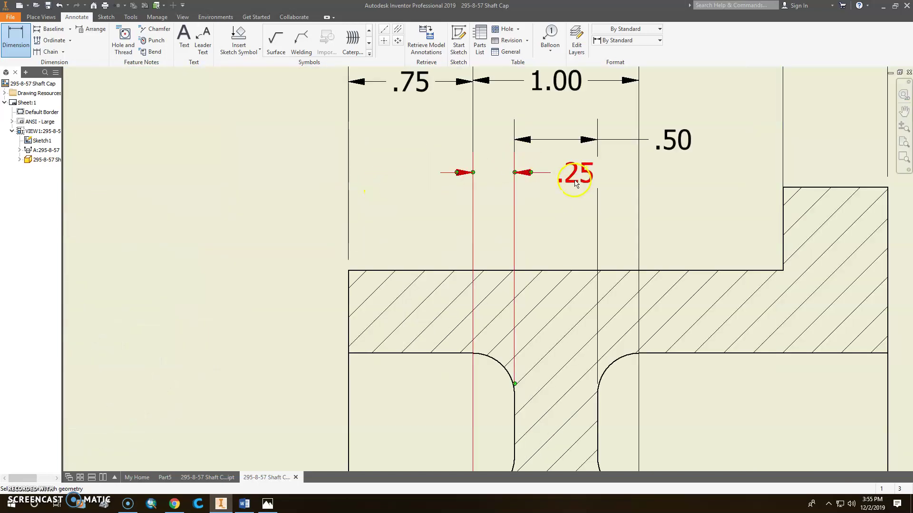
pyautogui.doubleClick(512, 180)
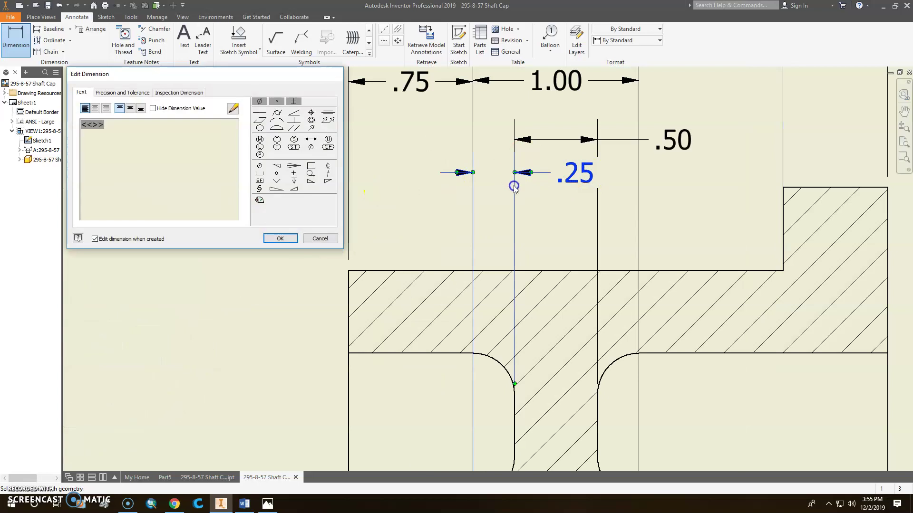
pyautogui.press('Return')
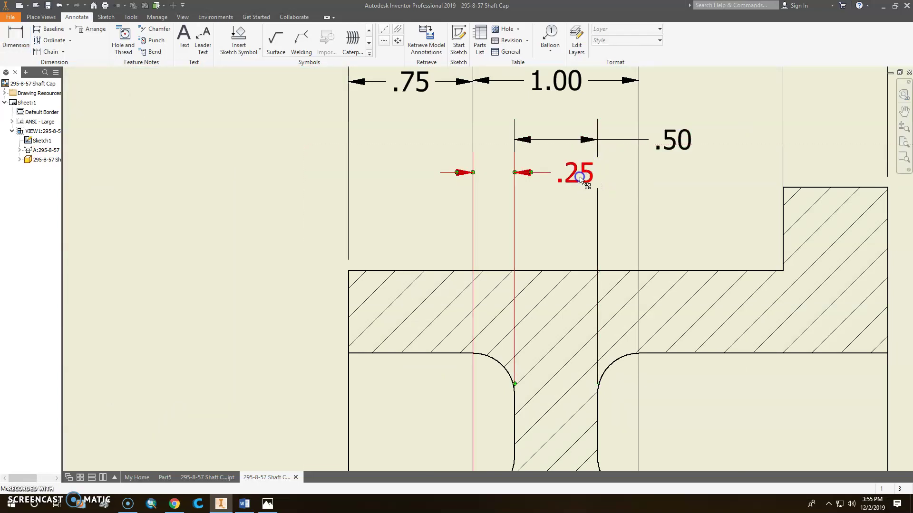
pyautogui.moveTo(587, 174); pyautogui.dragTo(416, 175)
pyautogui.click(516, 185)
pyautogui.click(474, 247)
pyautogui.scroll(-8, 558, 239)
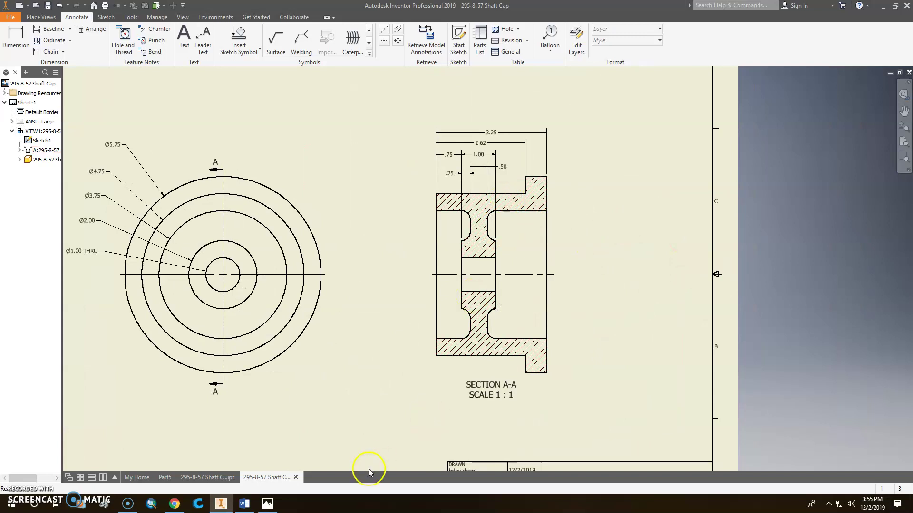
# Step: Dimension the radius of the web's upper right fillet to the right of the section view, appending "4 PLACES" to the value
pyautogui.click(20, 34)
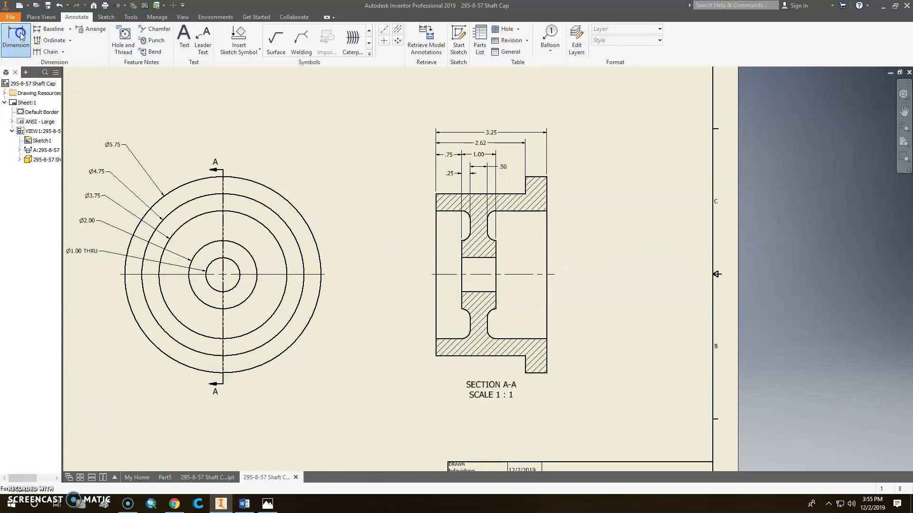
pyautogui.scroll(3, 504, 239)
pyautogui.click(482, 194)
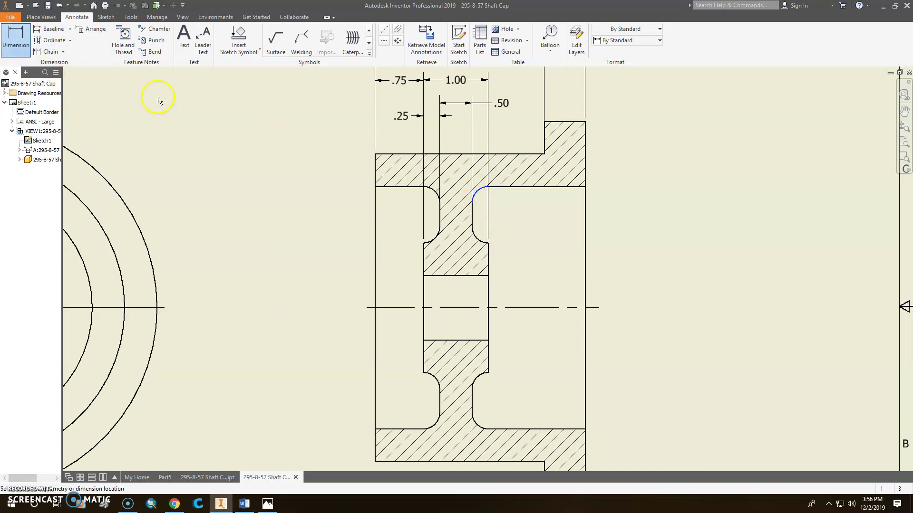
pyautogui.click(16, 40)
pyautogui.click(477, 192)
pyautogui.click(23, 37)
pyautogui.click(482, 192)
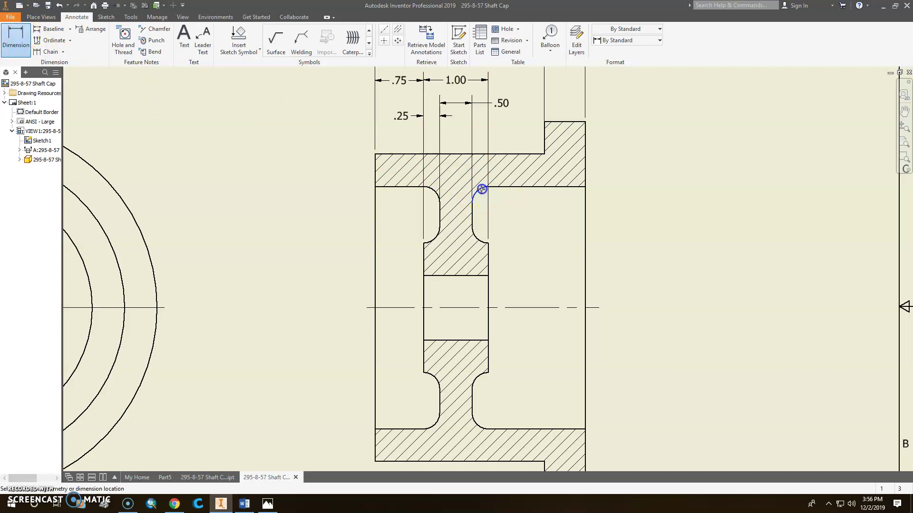
pyautogui.click(622, 259)
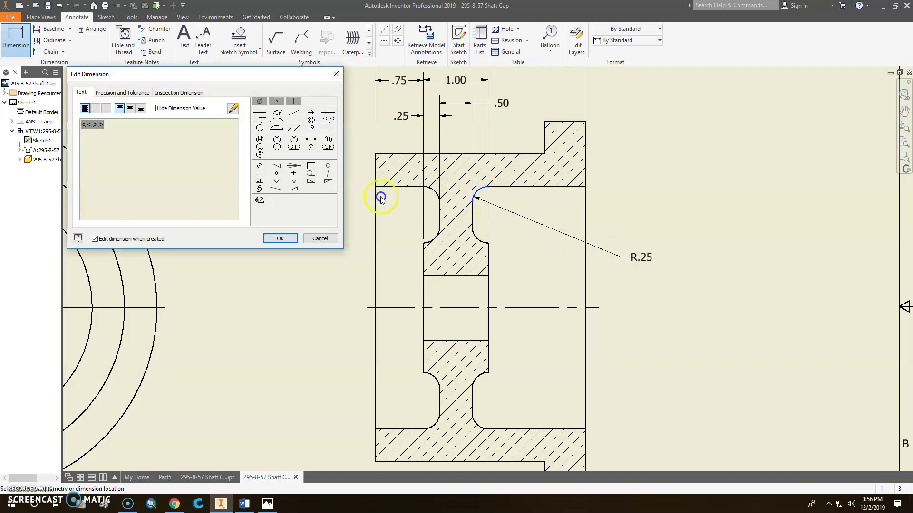
pyautogui.click(127, 124)
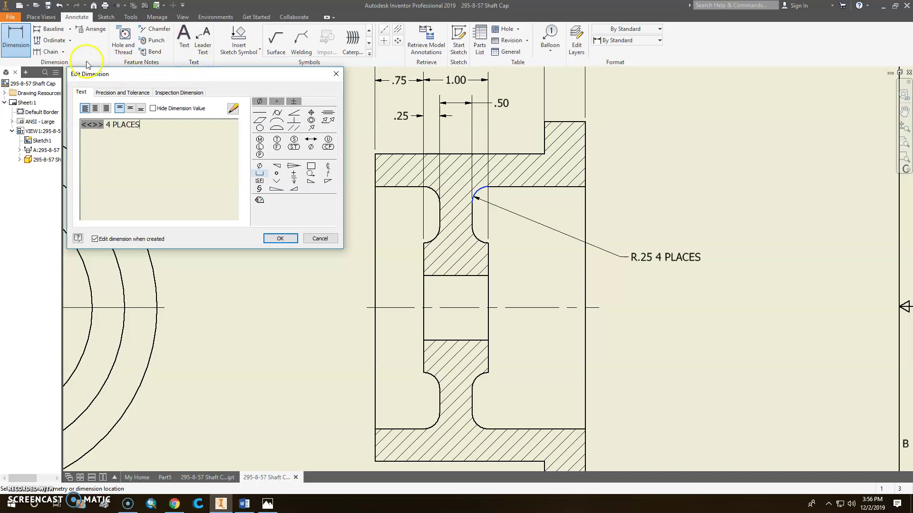
pyautogui.click(286, 238)
pyautogui.scroll(2, 594, 259)
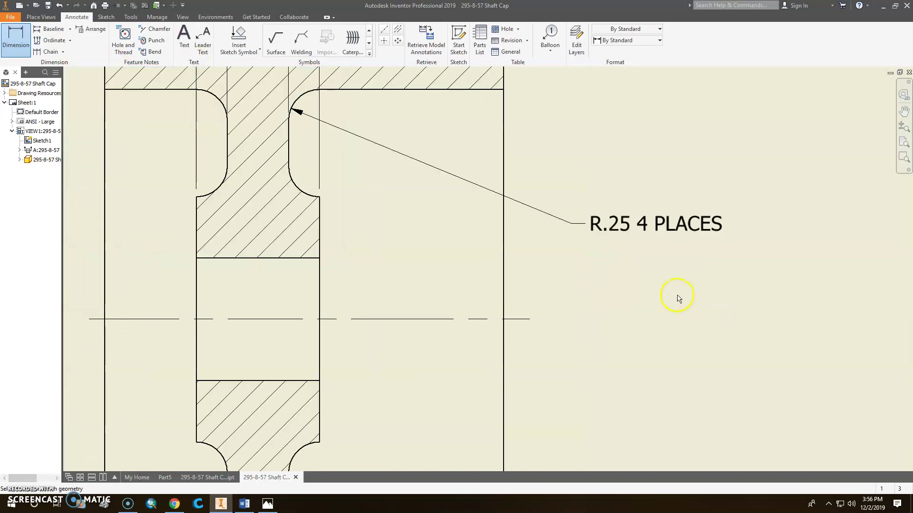
pyautogui.scroll(-3, 679, 300)
pyautogui.moveTo(664, 321); pyautogui.dragTo(654, 236, button='middle')
pyautogui.scroll(-4, 654, 236)
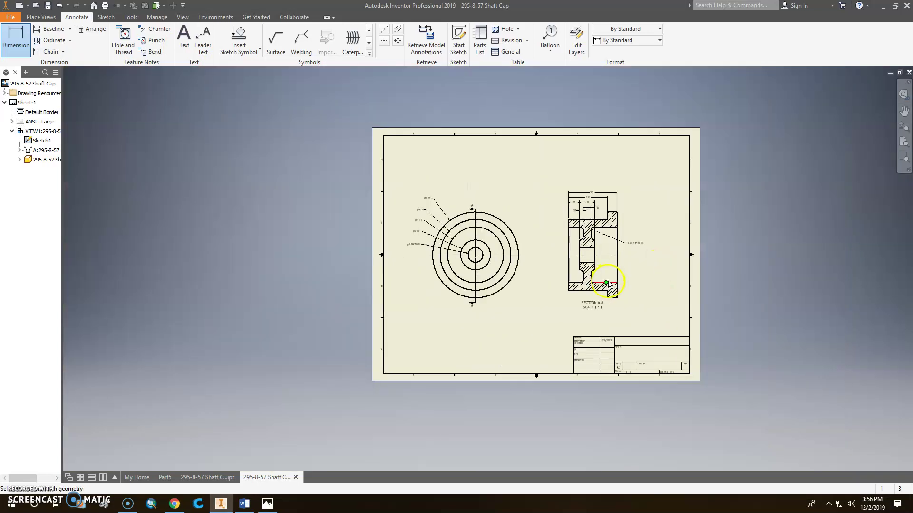
# Step: Project an isometric view from the circular view into the sheet's upper right corner
pyautogui.scroll(3, 627, 275)
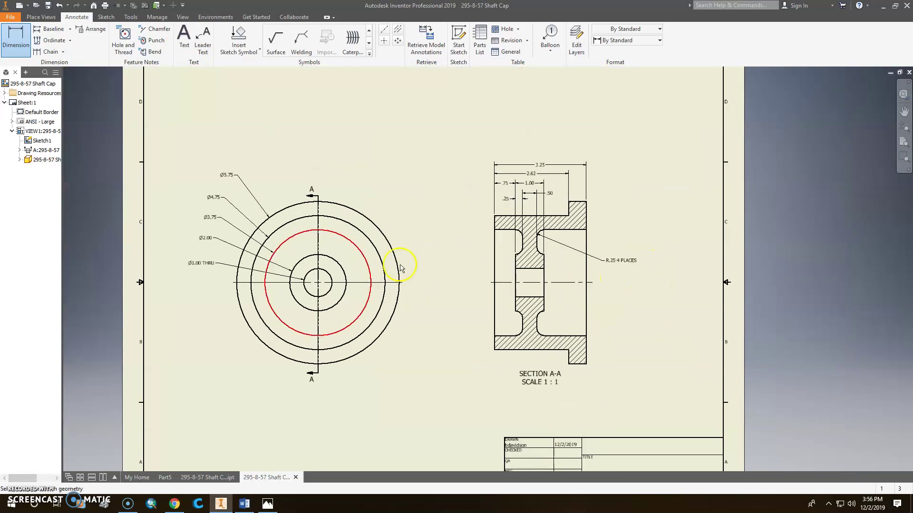
pyautogui.click(43, 16)
pyautogui.click(31, 36)
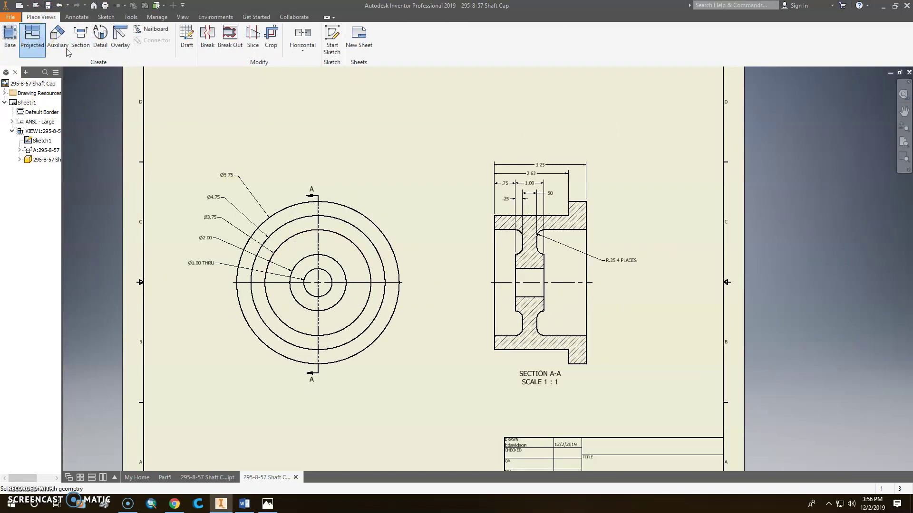
pyautogui.click(373, 227)
pyautogui.moveTo(625, 146); pyautogui.dragTo(398, 292, button='middle')
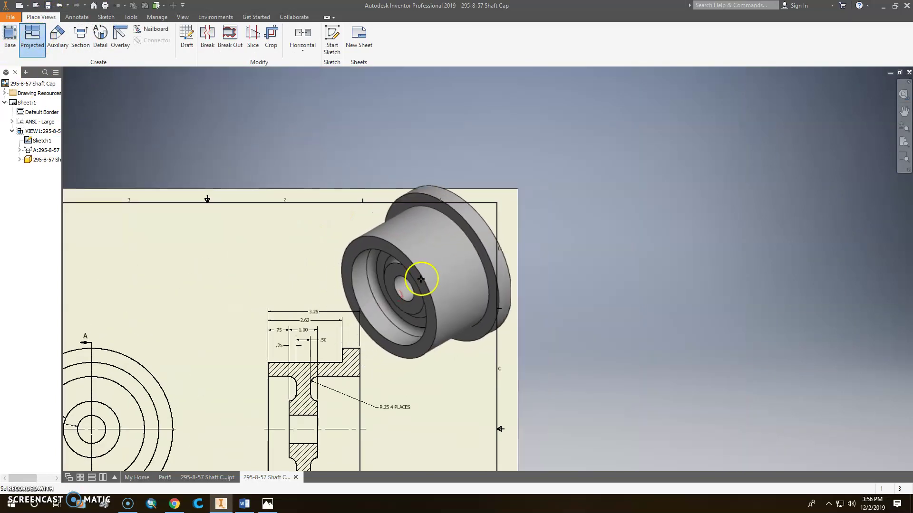
pyautogui.click(416, 281)
pyautogui.rightClick(414, 280)
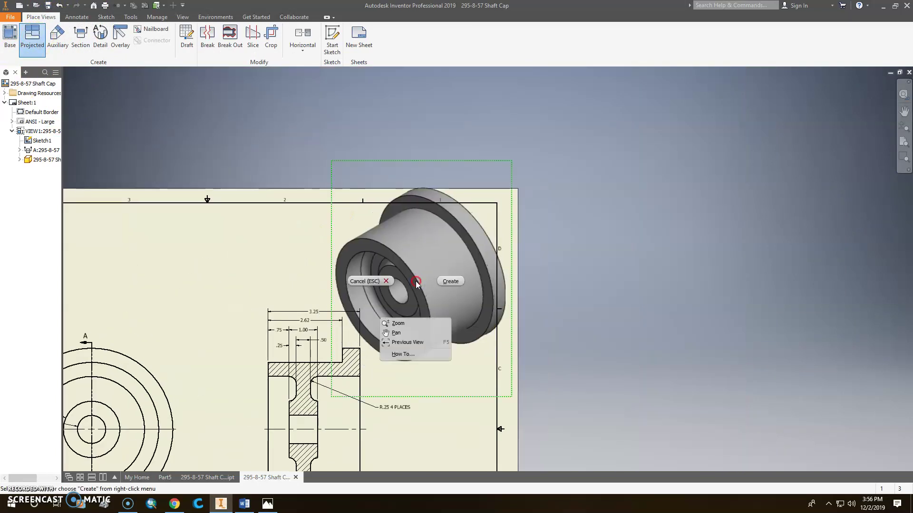
pyautogui.click(451, 281)
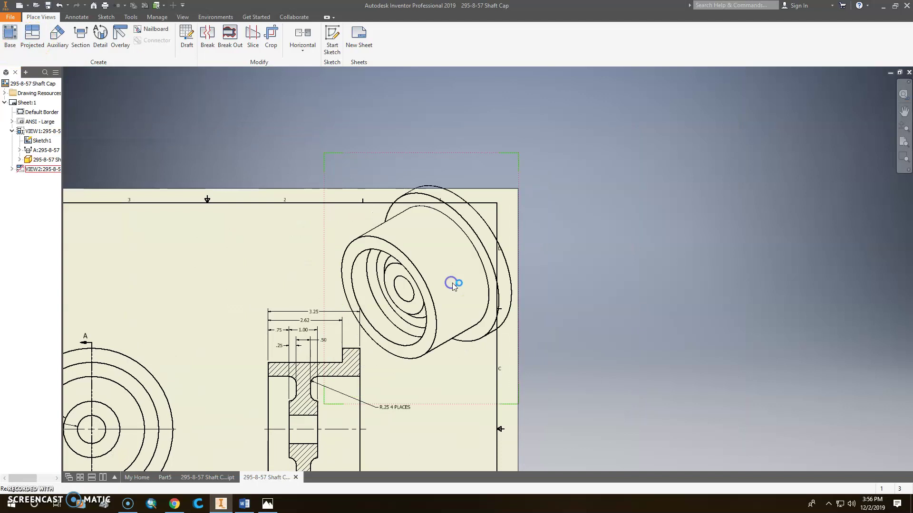
# Step: Set the isometric view's scale to 1/2 and move the view closer to the sheet's upper right corner
pyautogui.doubleClick(467, 367)
pyautogui.click(203, 211)
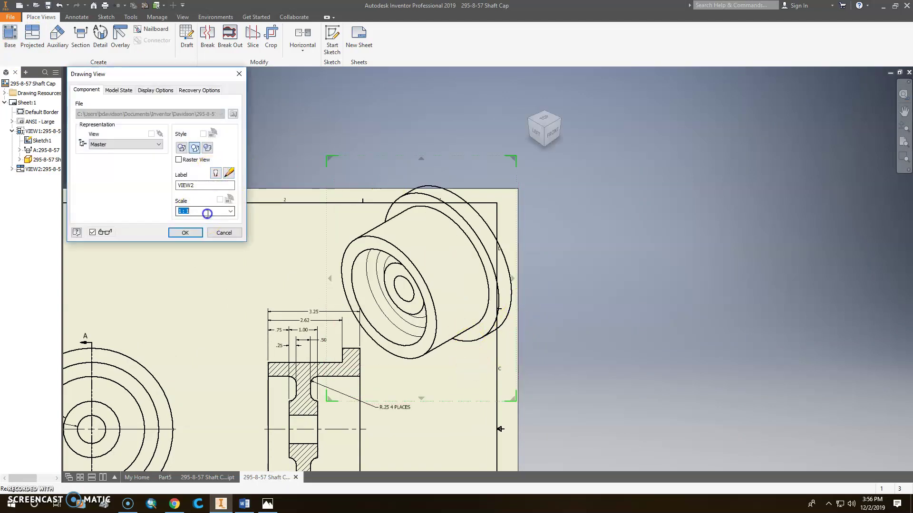
pyautogui.click(231, 211)
pyautogui.click(202, 226)
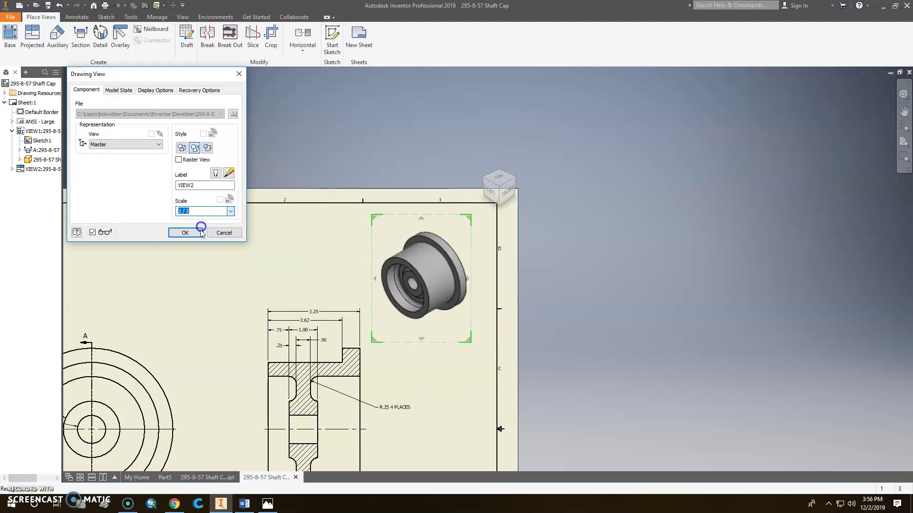
pyautogui.moveTo(449, 219); pyautogui.dragTo(469, 196)
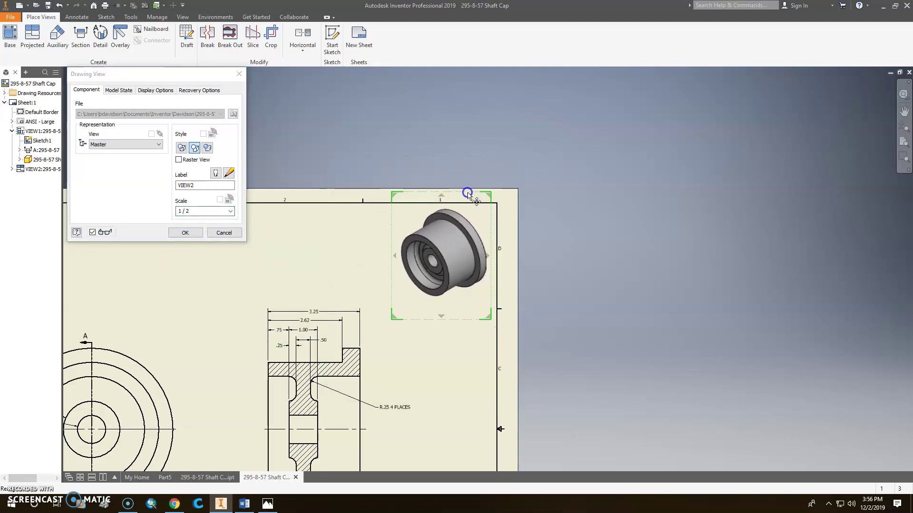
pyautogui.click(185, 233)
# Step: In the drawing's iProperties summary, enter the title SHAFT CAP and the company KETTLE RUN HIGH SCHOOL
pyautogui.scroll(-3, 468, 313)
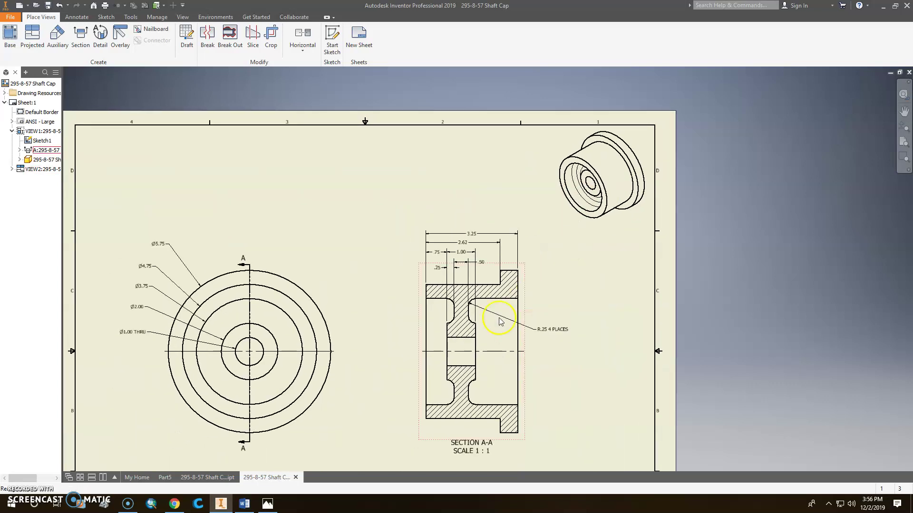
pyautogui.moveTo(495, 320); pyautogui.dragTo(598, 292, button='middle')
pyautogui.moveTo(423, 310); pyautogui.dragTo(576, 228, button='middle')
pyautogui.scroll(-3, 577, 228)
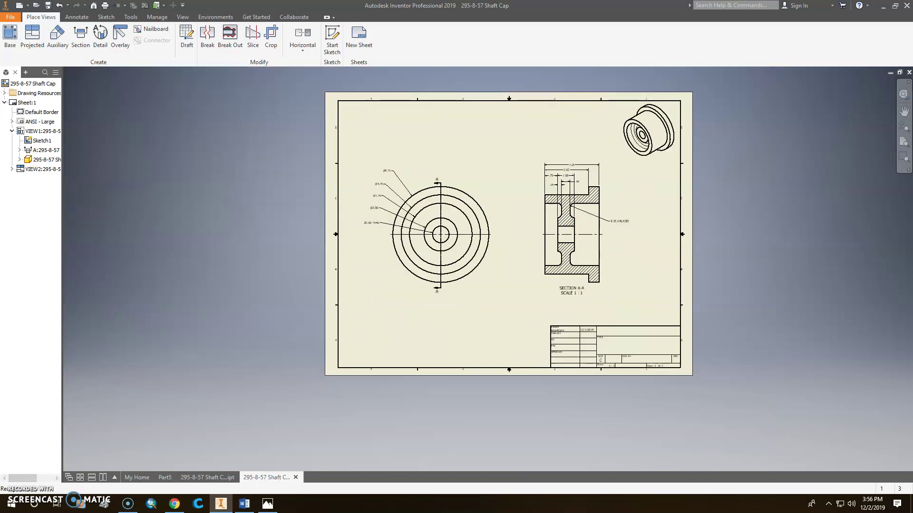
pyautogui.click(11, 17)
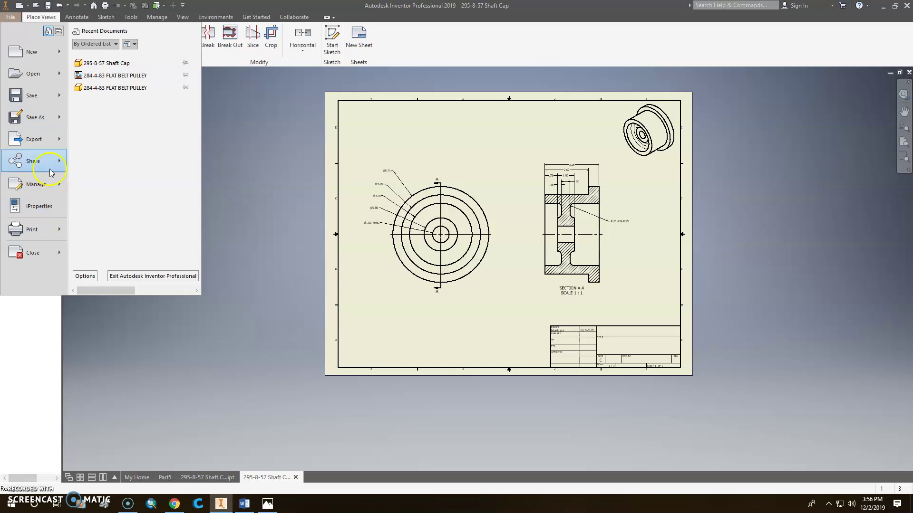
pyautogui.click(41, 207)
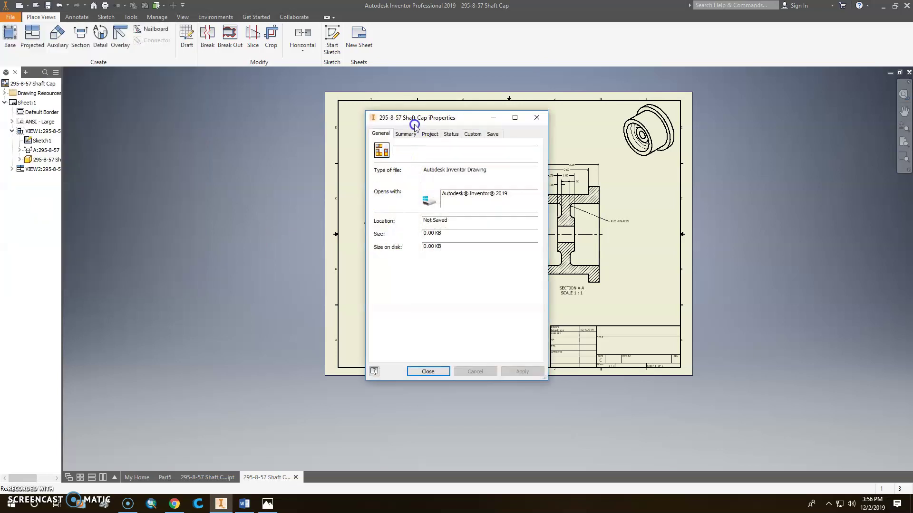
pyautogui.click(405, 133)
pyautogui.click(444, 149)
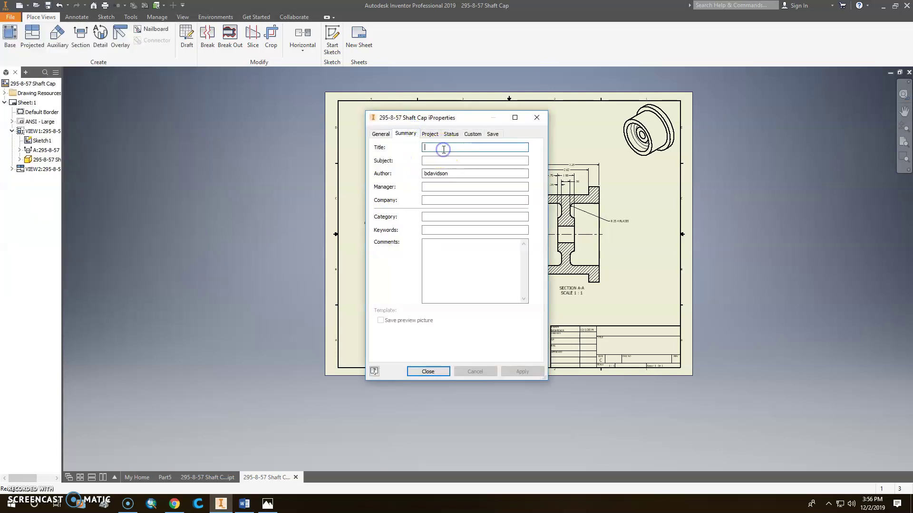
pyautogui.write('SHAFT CAP')
pyautogui.click(453, 201)
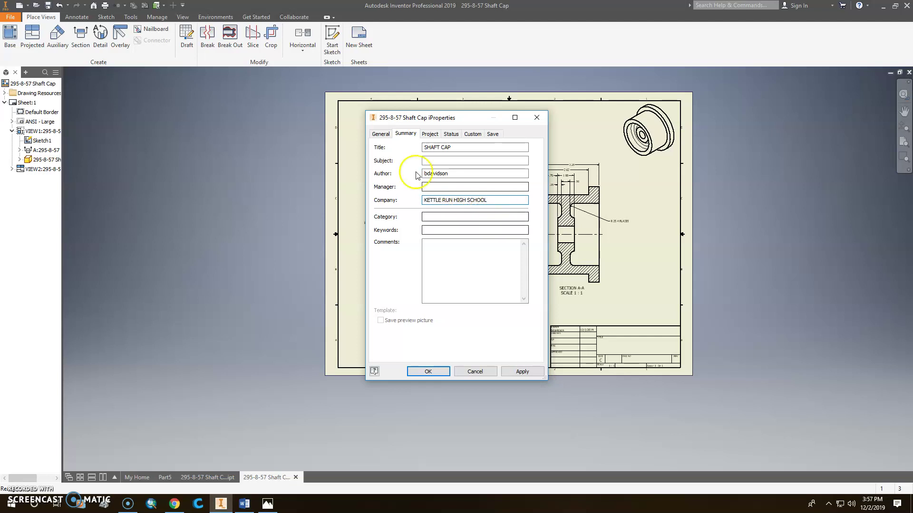
# Step: Enter part number 295-8-57 and description SHAFT CAP in the project iProperties, and apply them to the drawing
pyautogui.click(430, 133)
pyautogui.click(445, 173)
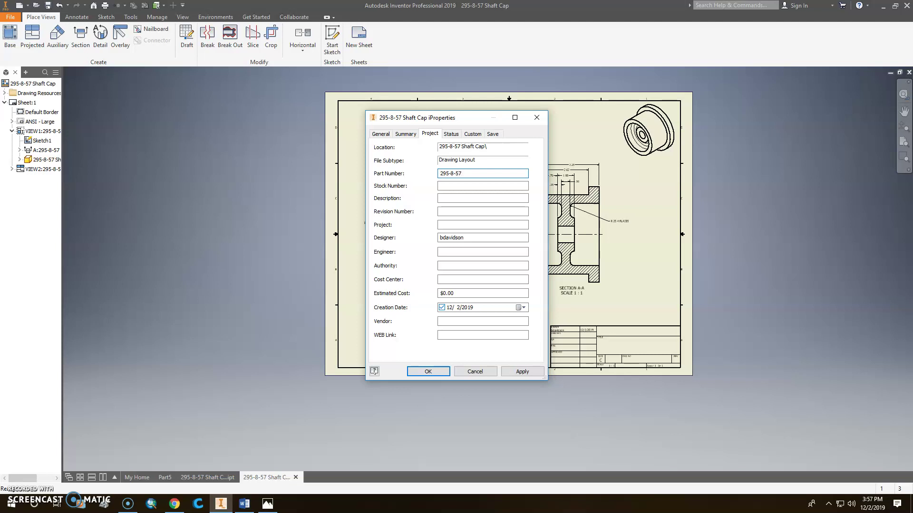
pyautogui.click(446, 199)
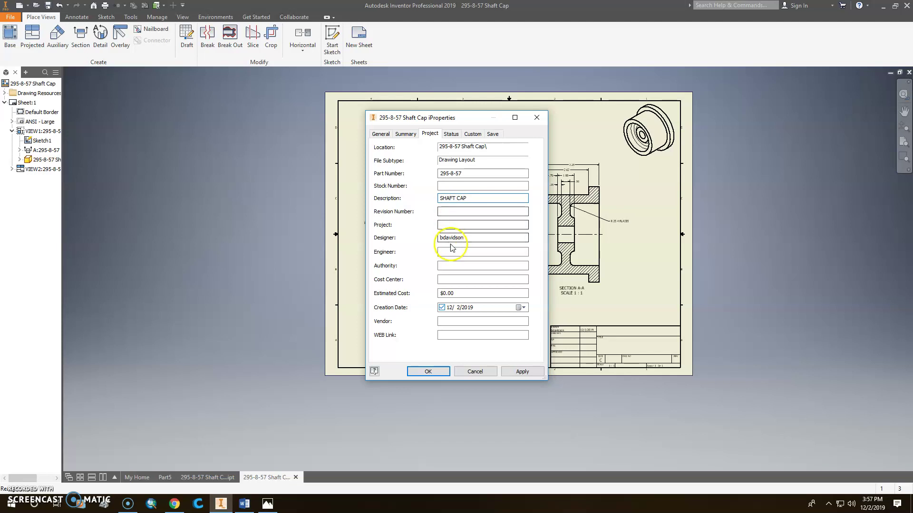
pyautogui.click(525, 373)
pyautogui.click(428, 371)
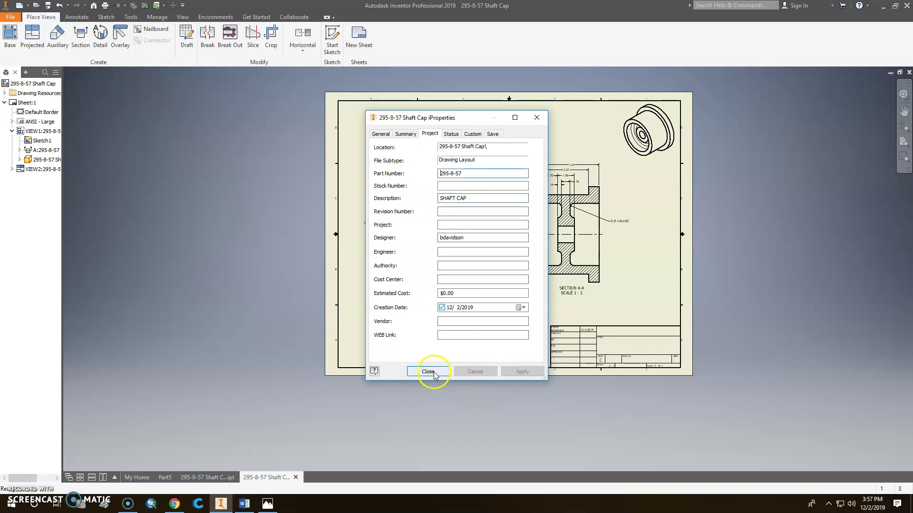
# Step: Bring up the file commands for the shaft cap drawing
pyautogui.middleClick(751, 328)
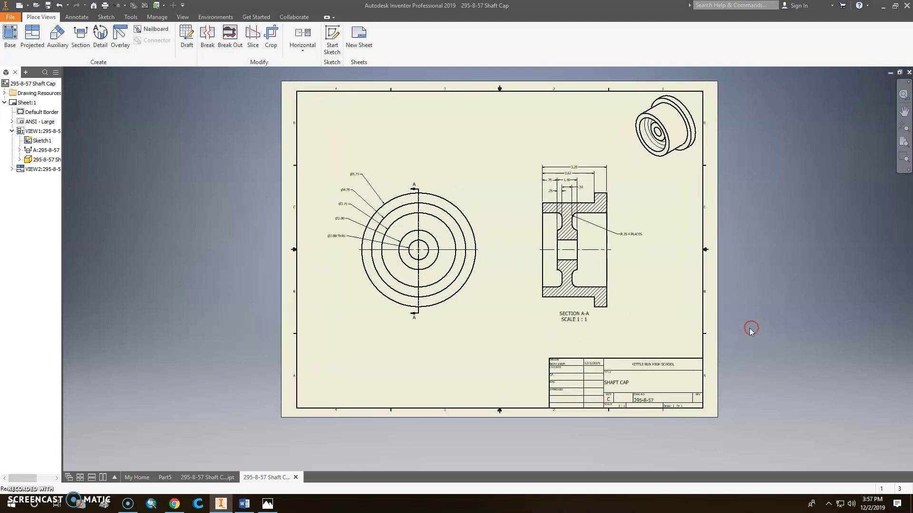
pyautogui.click(11, 21)
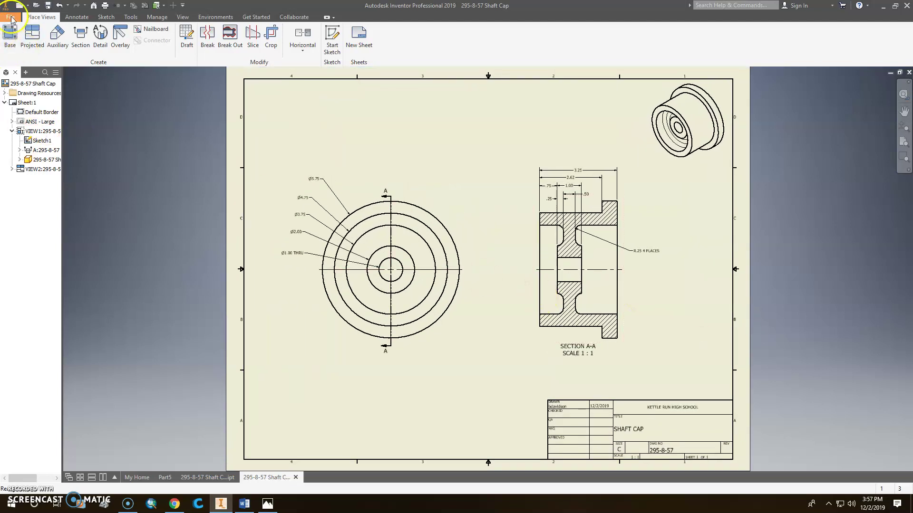